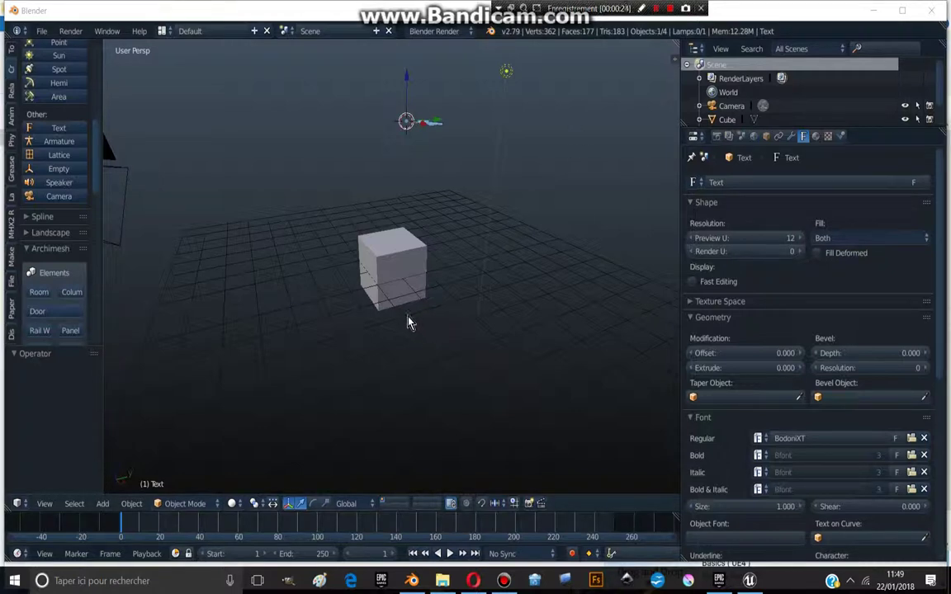
Step: Dismiss the Blender splash screen, orbit the view lower and select the cube
{"action": "left_click", "coordinate": [492, 32]}
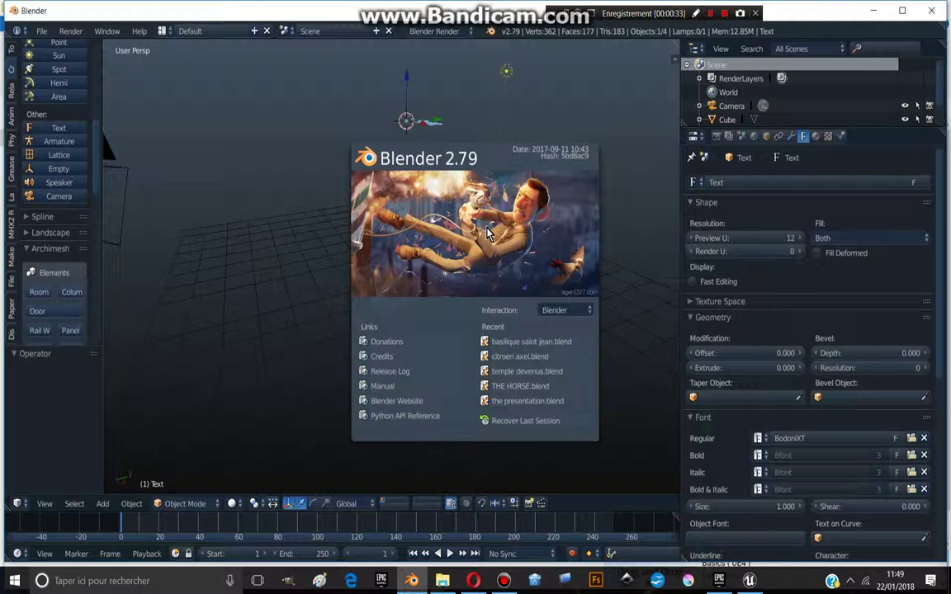
{"action": "left_click", "coordinate": [487, 233]}
{"action": "scroll", "coordinate": [388, 235], "scroll_direction": "up", "scroll_amount": 3}
{"action": "mouse_move", "coordinate": [384, 227]}
{"action": "middle_mouse_down"}
{"action": "mouse_move", "coordinate": [384, 285]}
{"action": "mouse_move", "coordinate": [386, 265]}
{"action": "middle_mouse_up"}
{"action": "right_click", "coordinate": [388, 266]}
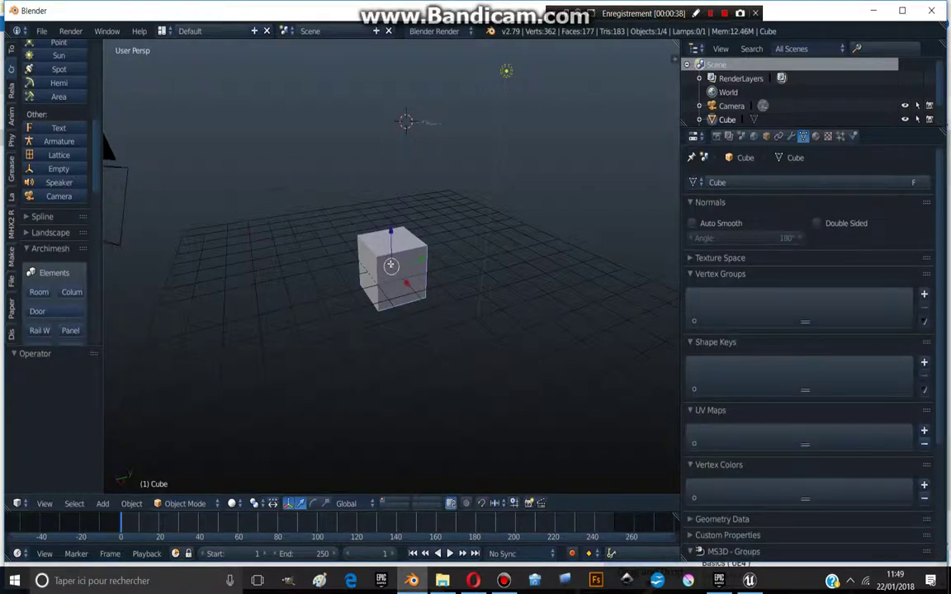
Step: Add a centred horizontal loop cut to the cube and scale it up into a flared block
{"action": "key", "text": "Tab"}
{"action": "middle_click_drag", "start_coordinate": [391, 265], "coordinate": [469, 263]}
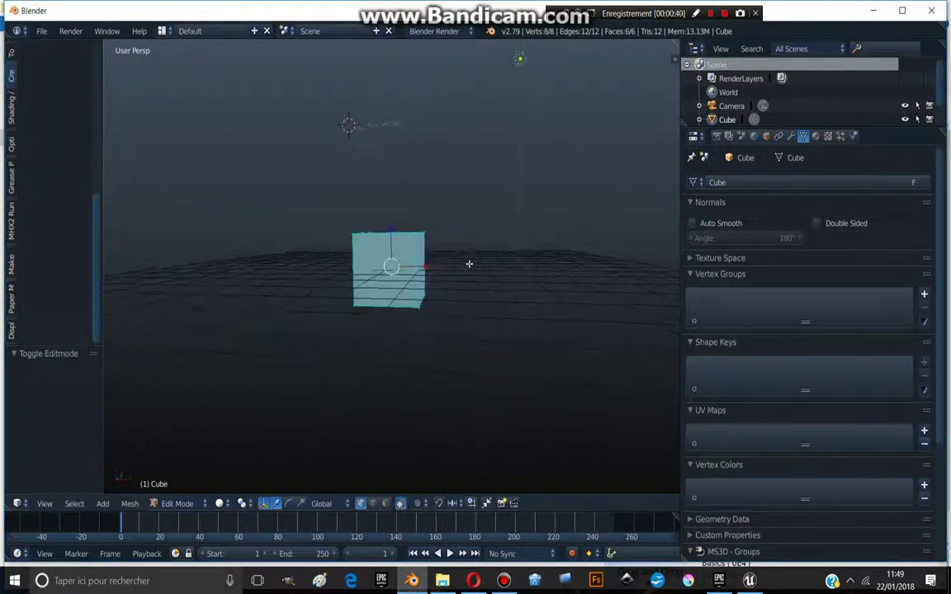
{"action": "key", "text": "ctrl+r"}
{"action": "left_click", "coordinate": [366, 252]}
{"action": "right_click", "coordinate": [456, 271]}
{"action": "key", "text": "s"}
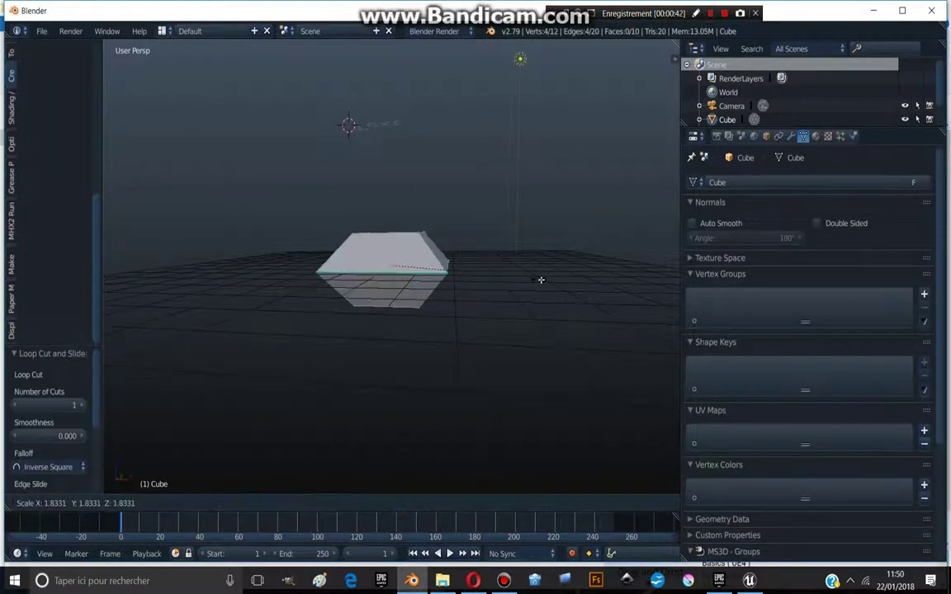
{"action": "left_click", "coordinate": [484, 308]}
{"action": "key", "text": "Tab"}
{"action": "middle_click_drag", "start_coordinate": [484, 308], "coordinate": [383, 283]}
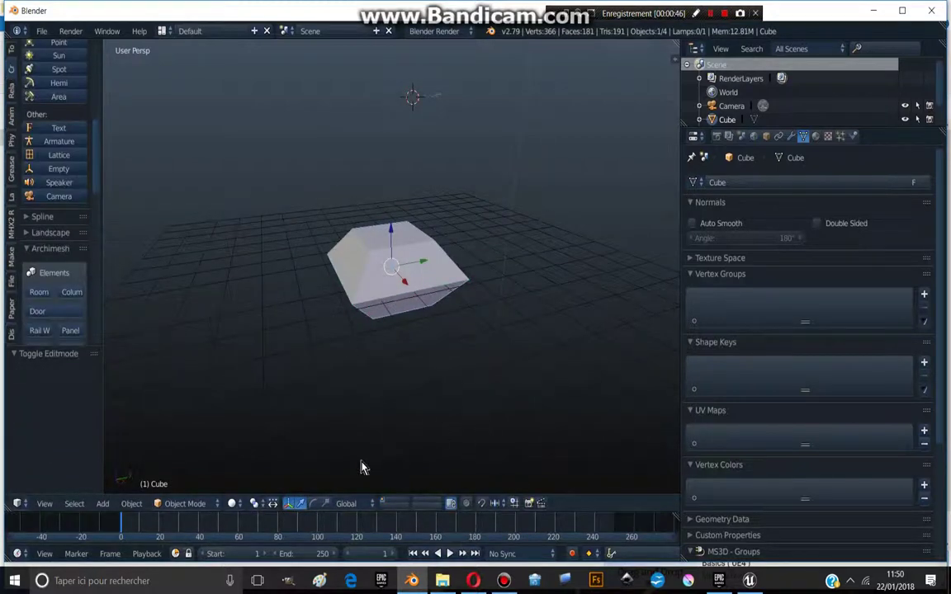
{"action": "scroll", "coordinate": [369, 326], "scroll_direction": "up", "scroll_amount": 4}
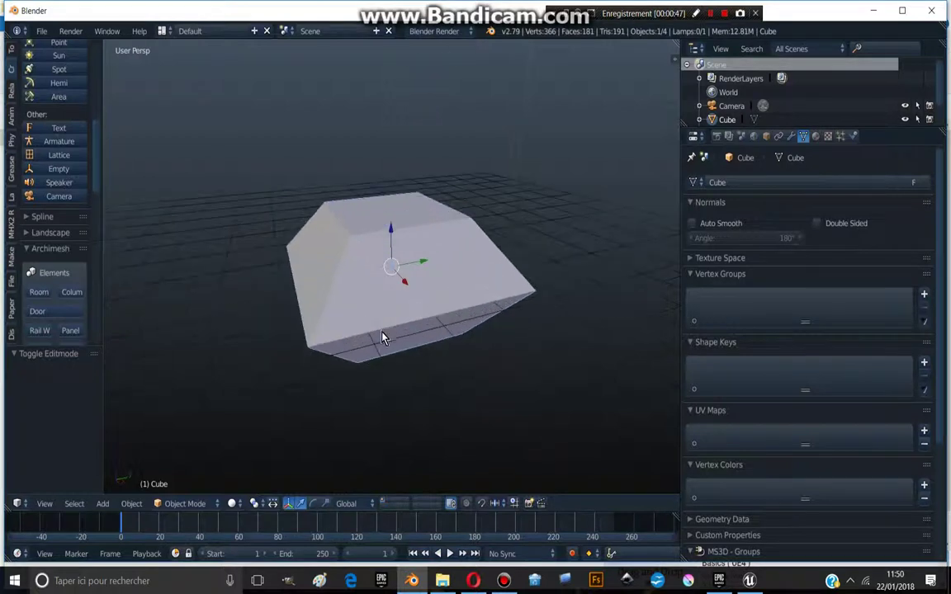
{"action": "middle_click_drag", "start_coordinate": [345, 328], "coordinate": [356, 329]}
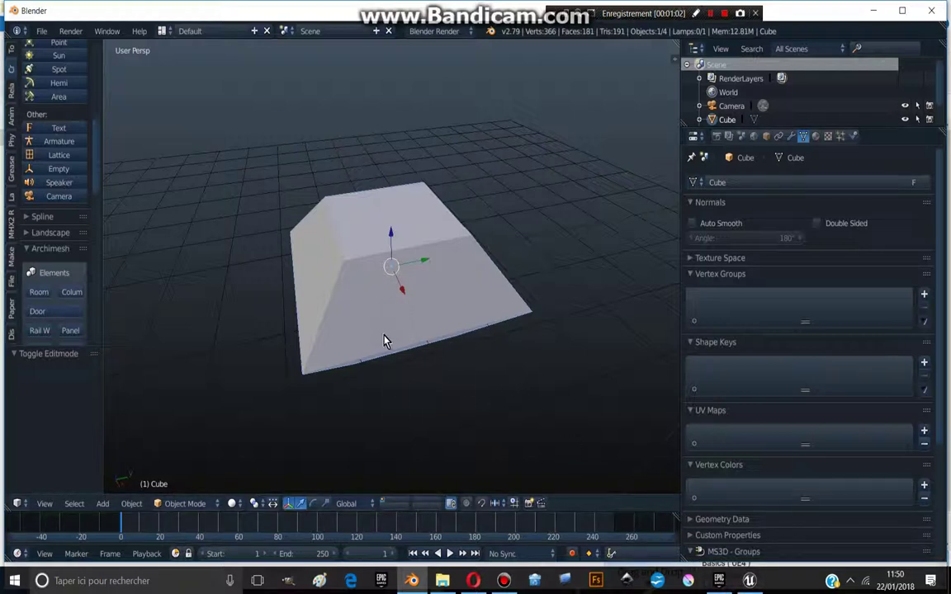
Step: Create a new Default level in Unreal, saving the current map as Untitled first
{"action": "left_click", "coordinate": [749, 584]}
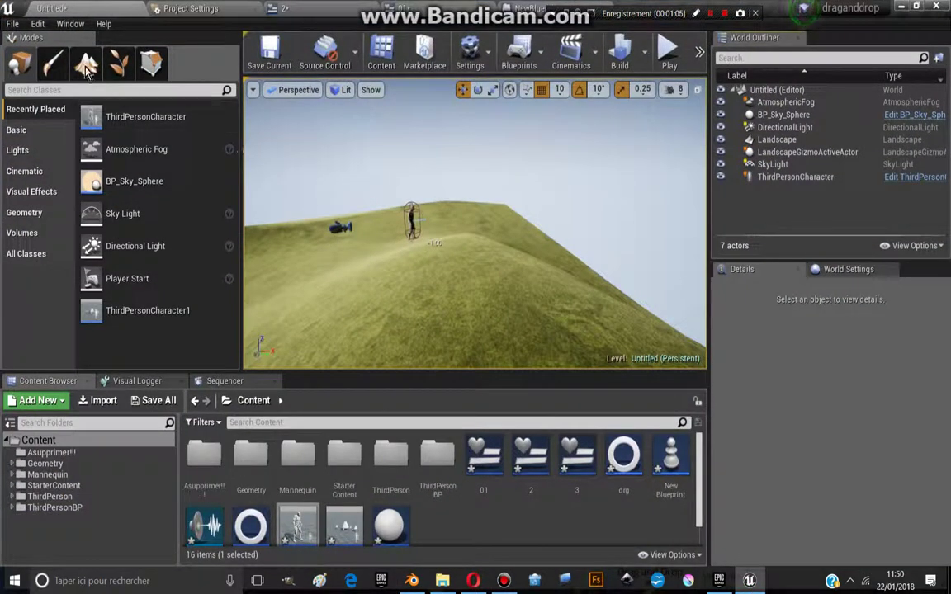
{"action": "left_click", "coordinate": [14, 25]}
{"action": "left_click", "coordinate": [15, 26]}
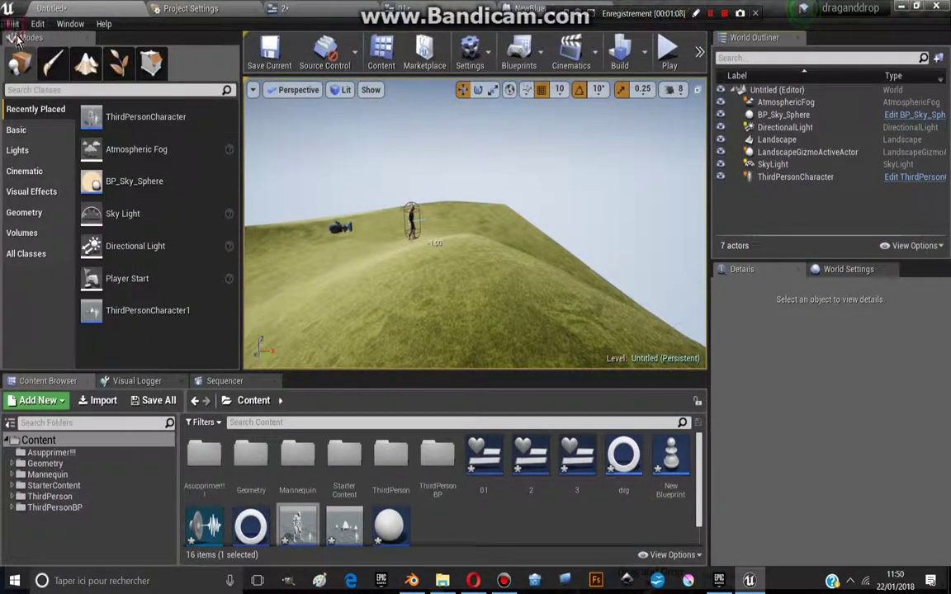
{"action": "left_click", "coordinate": [15, 26]}
{"action": "left_click", "coordinate": [41, 50]}
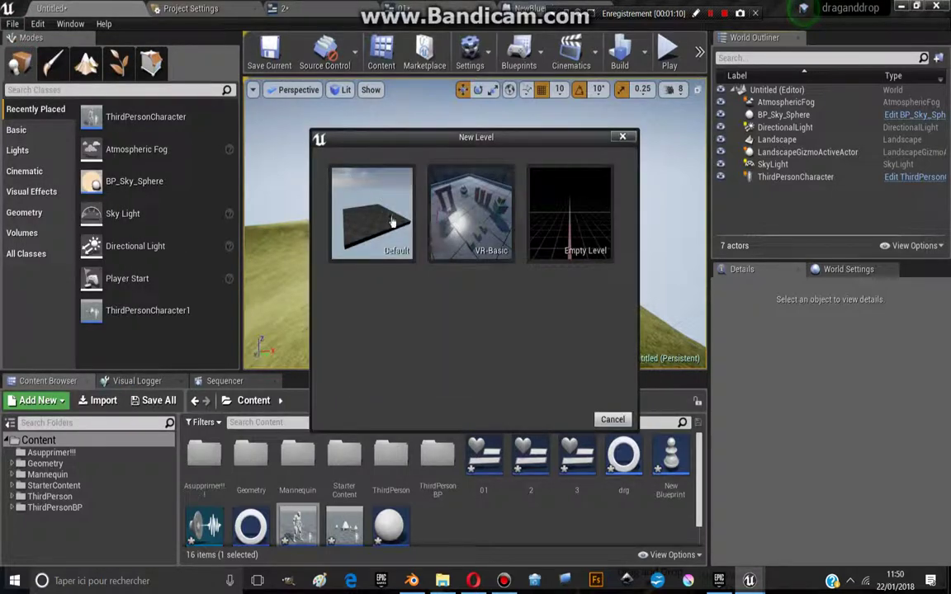
{"action": "left_click", "coordinate": [351, 227]}
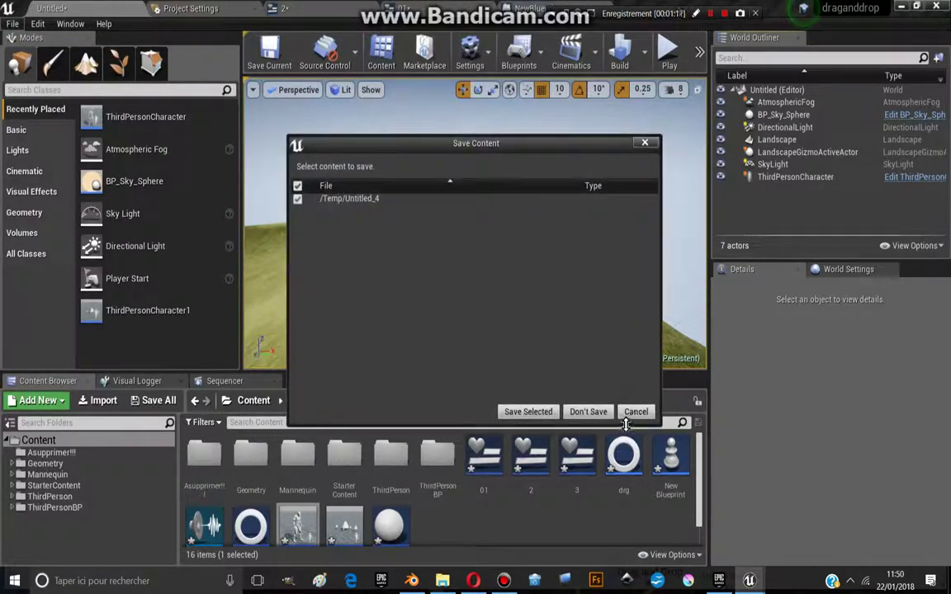
{"action": "left_click", "coordinate": [529, 412]}
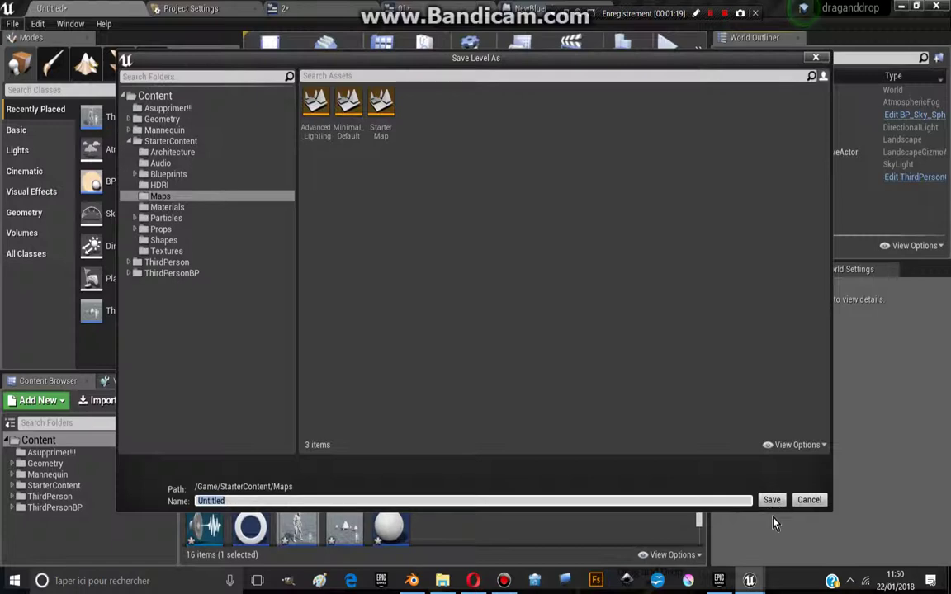
{"action": "left_click", "coordinate": [774, 504]}
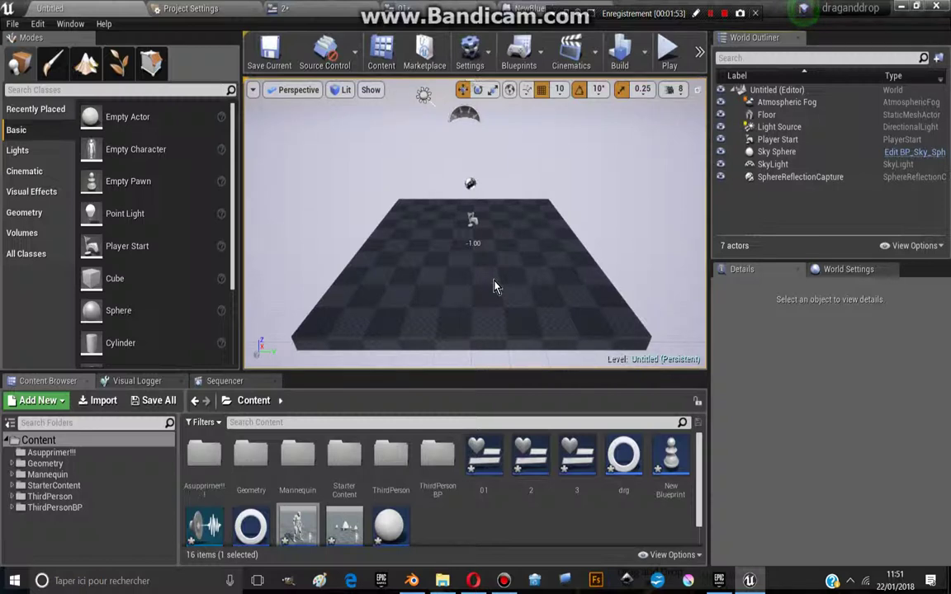
Step: Open the ThirdPersonCharacter1 blueprint from the Content Browser and nudge its Nombre De Cone and ForLoop nodes left
{"action": "scroll", "coordinate": [501, 503], "scroll_direction": "down", "scroll_amount": 1}
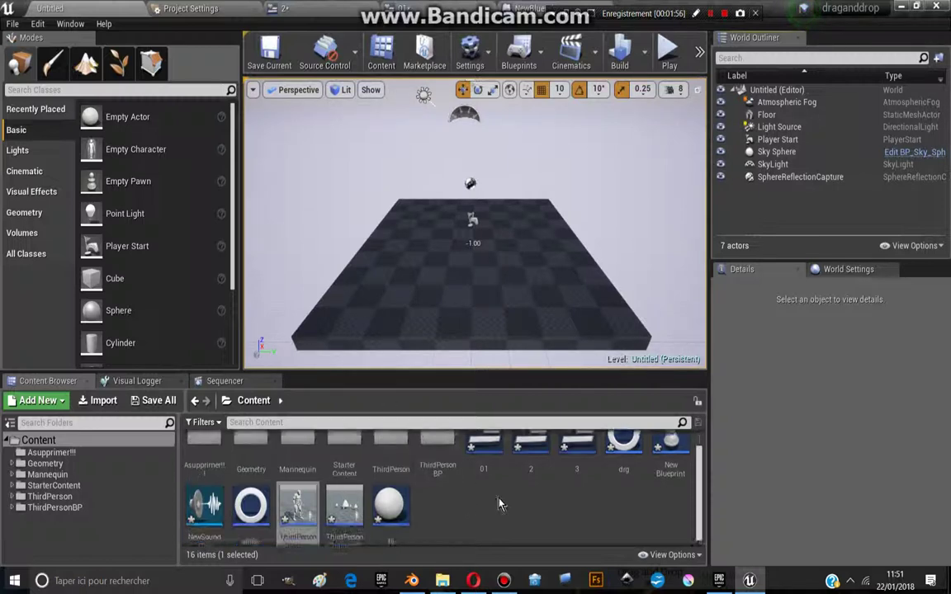
{"action": "left_click", "coordinate": [338, 501]}
{"action": "double_click", "coordinate": [338, 501]}
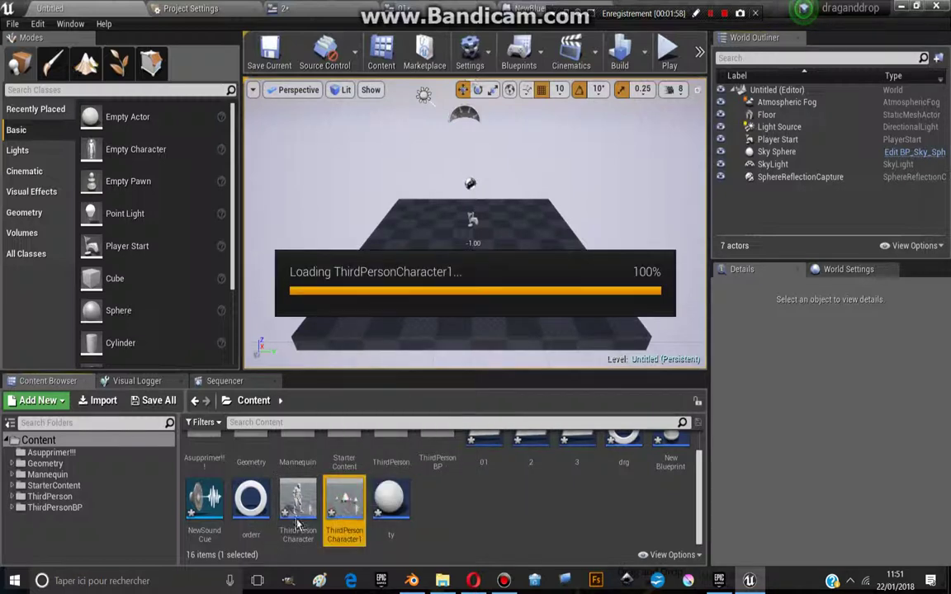
{"action": "scroll", "coordinate": [431, 178], "scroll_direction": "down", "scroll_amount": 2}
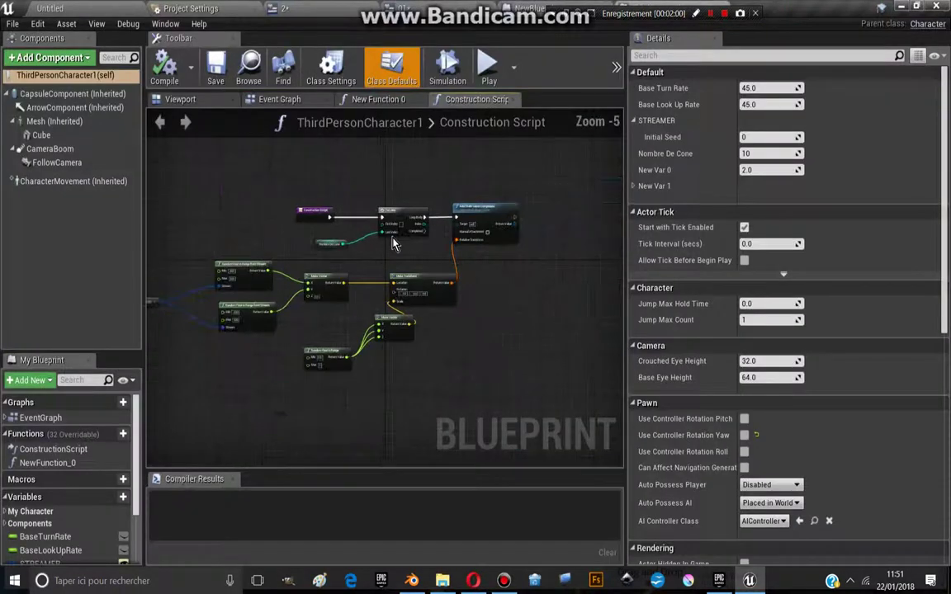
{"action": "scroll", "coordinate": [342, 263], "scroll_direction": "up", "scroll_amount": 1}
{"action": "scroll", "coordinate": [343, 262], "scroll_direction": "up", "scroll_amount": 1}
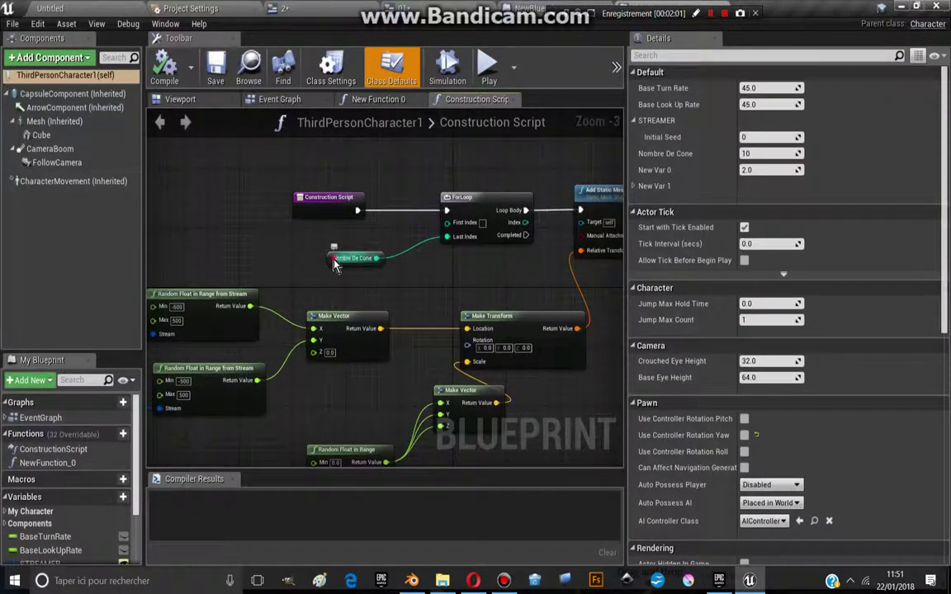
{"action": "left_click_drag", "start_coordinate": [340, 259], "coordinate": [327, 260]}
{"action": "left_click_drag", "start_coordinate": [464, 229], "coordinate": [456, 229]}
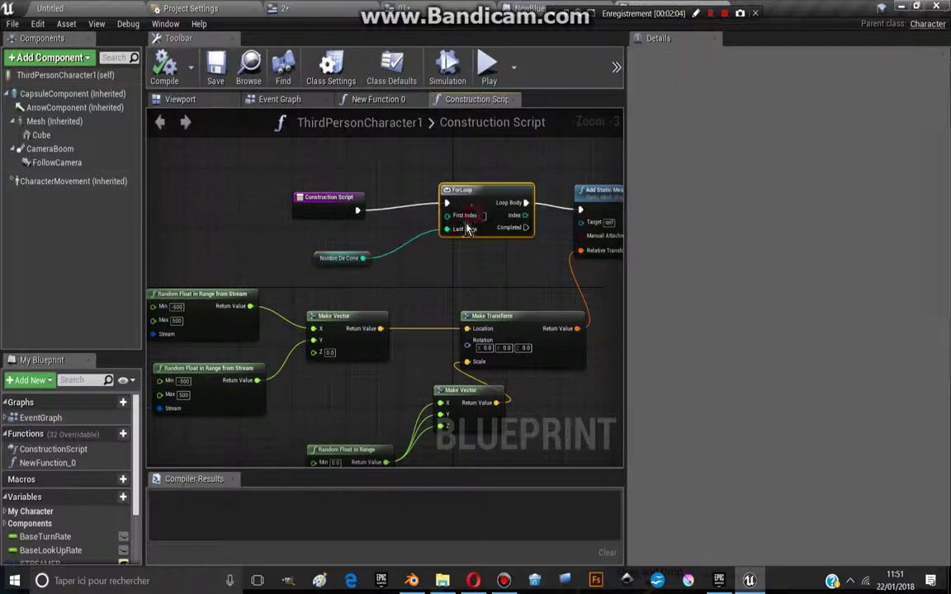
Step: Switch to the Event Graph and pan past the Touch input nodes to an empty area
{"action": "left_click", "coordinate": [278, 99]}
{"action": "scroll", "coordinate": [279, 286], "scroll_direction": "up", "scroll_amount": 2}
{"action": "scroll", "coordinate": [347, 363], "scroll_direction": "up", "scroll_amount": 2}
{"action": "scroll", "coordinate": [348, 363], "scroll_direction": "down", "scroll_amount": 4}
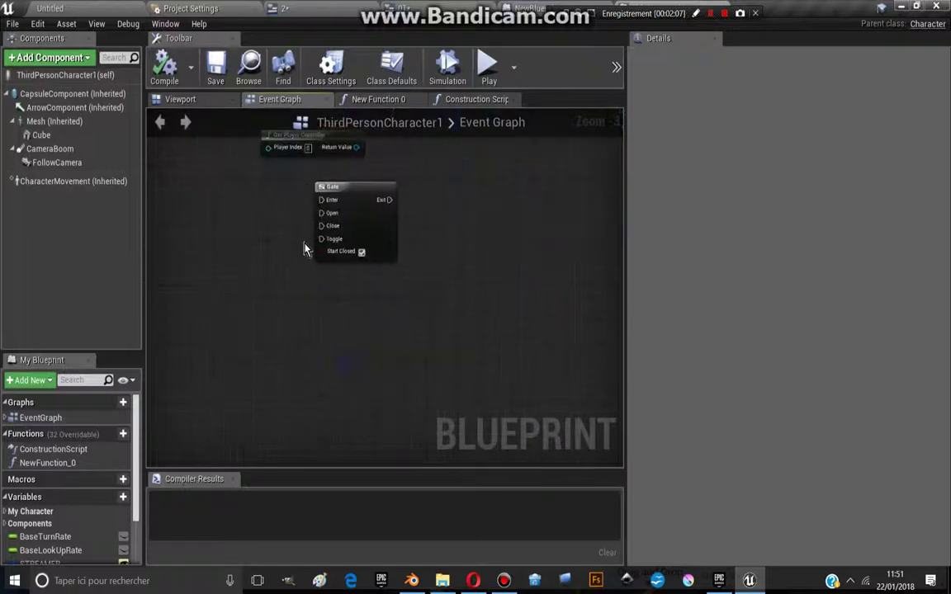
{"action": "scroll", "coordinate": [352, 255], "scroll_direction": "down", "scroll_amount": 3}
{"action": "scroll", "coordinate": [314, 314], "scroll_direction": "down", "scroll_amount": 2}
{"action": "right_click_drag", "start_coordinate": [313, 313], "coordinate": [217, 327]}
{"action": "scroll", "coordinate": [365, 208], "scroll_direction": "up", "scroll_amount": 2}
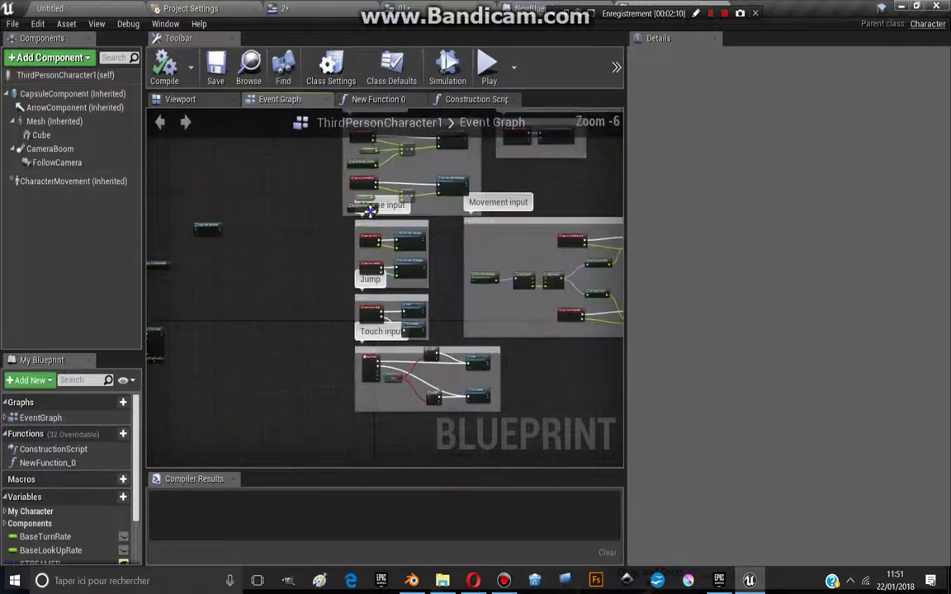
{"action": "scroll", "coordinate": [364, 214], "scroll_direction": "up", "scroll_amount": 2}
{"action": "scroll", "coordinate": [441, 223], "scroll_direction": "up", "scroll_amount": 1}
{"action": "scroll", "coordinate": [442, 223], "scroll_direction": "up", "scroll_amount": 2}
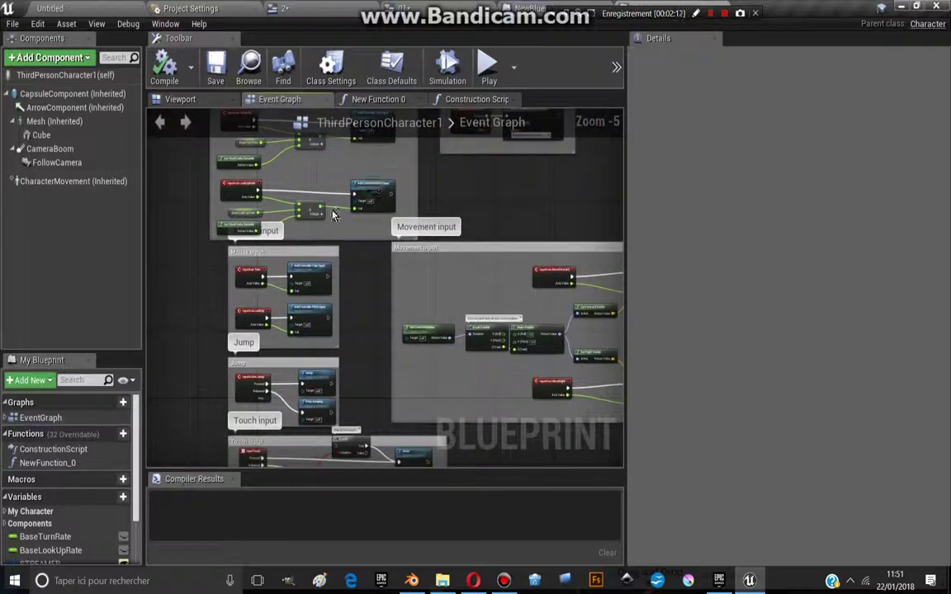
{"action": "scroll", "coordinate": [361, 206], "scroll_direction": "down", "scroll_amount": 4}
{"action": "scroll", "coordinate": [361, 205], "scroll_direction": "up", "scroll_amount": 4}
{"action": "scroll", "coordinate": [509, 270], "scroll_direction": "down", "scroll_amount": 2}
{"action": "scroll", "coordinate": [446, 361], "scroll_direction": "down", "scroll_amount": 1}
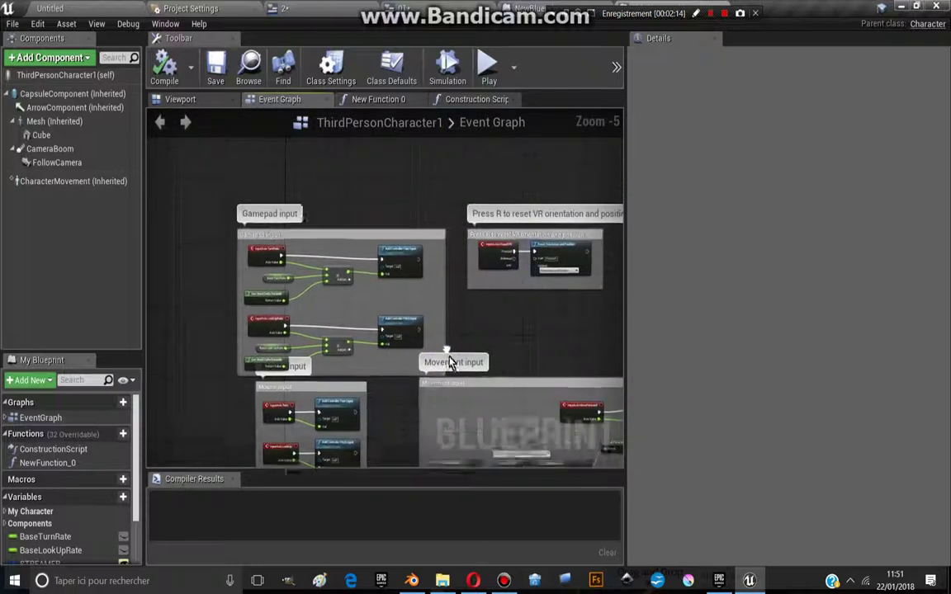
{"action": "scroll", "coordinate": [441, 279], "scroll_direction": "up", "scroll_amount": 3}
{"action": "scroll", "coordinate": [520, 272], "scroll_direction": "down", "scroll_amount": 1}
{"action": "scroll", "coordinate": [520, 266], "scroll_direction": "up", "scroll_amount": 2}
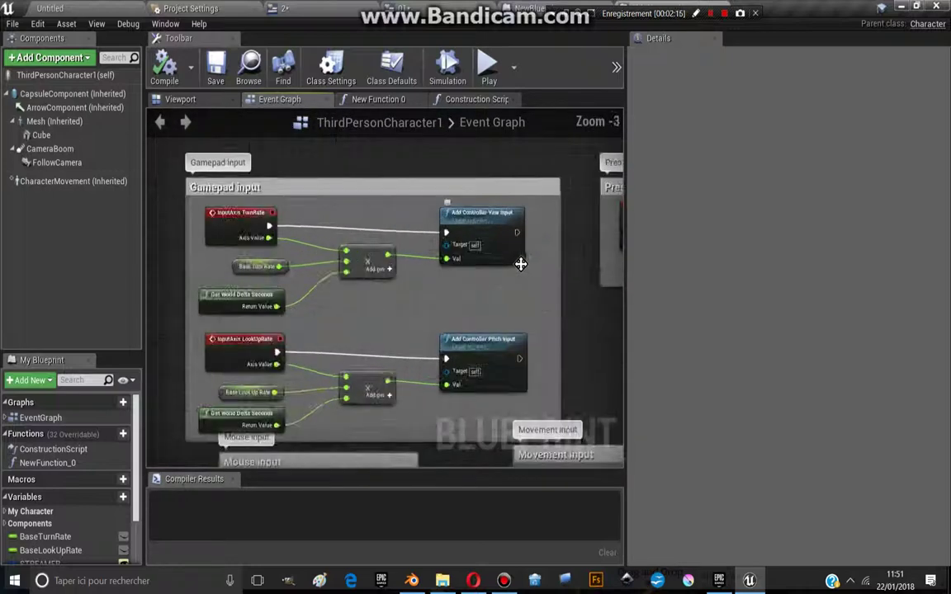
{"action": "scroll", "coordinate": [450, 248], "scroll_direction": "down", "scroll_amount": 2}
{"action": "scroll", "coordinate": [467, 255], "scroll_direction": "up", "scroll_amount": 2}
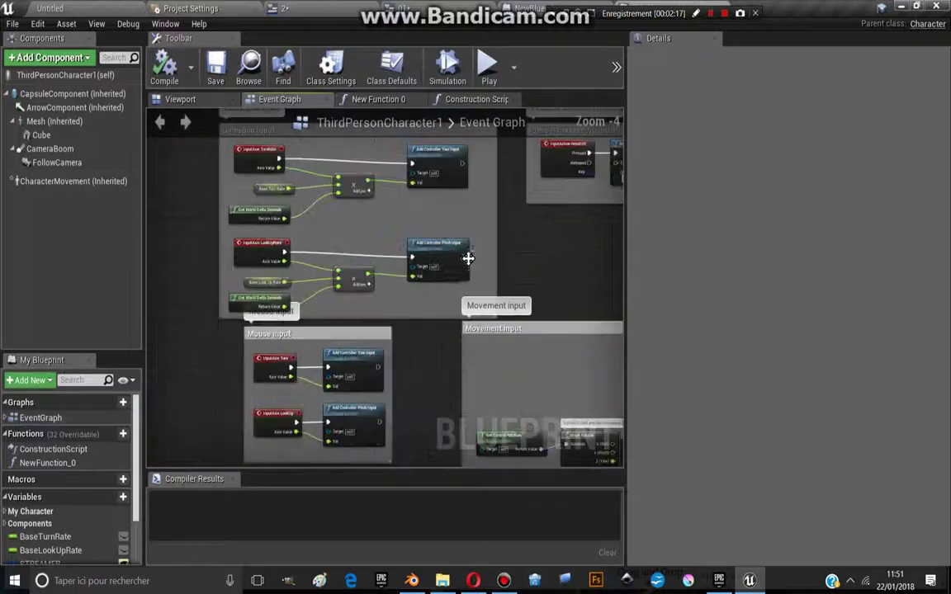
{"action": "scroll", "coordinate": [528, 281], "scroll_direction": "down", "scroll_amount": 2}
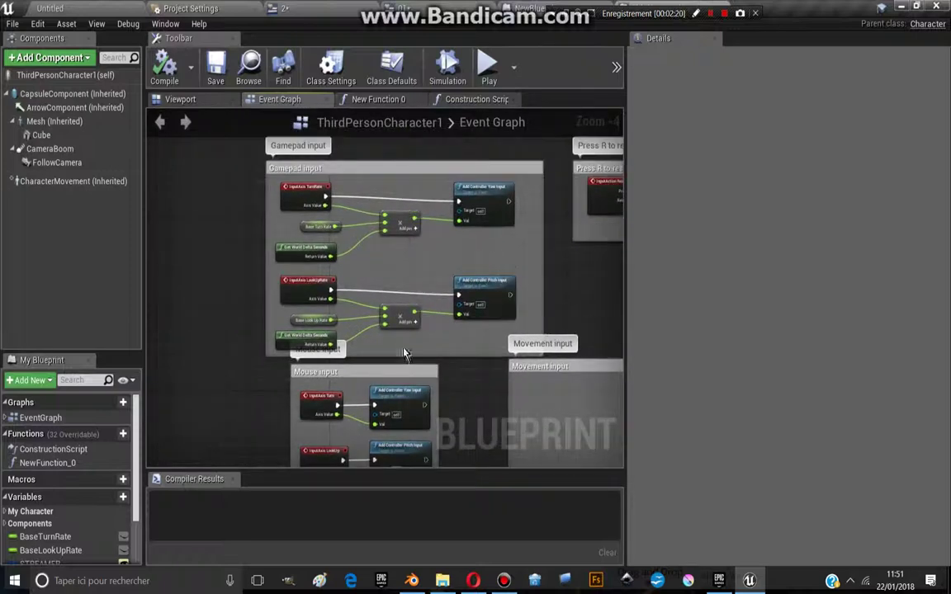
{"action": "scroll", "coordinate": [358, 277], "scroll_direction": "up", "scroll_amount": 2}
{"action": "right_click_drag", "start_coordinate": [314, 412], "coordinate": [301, 289]}
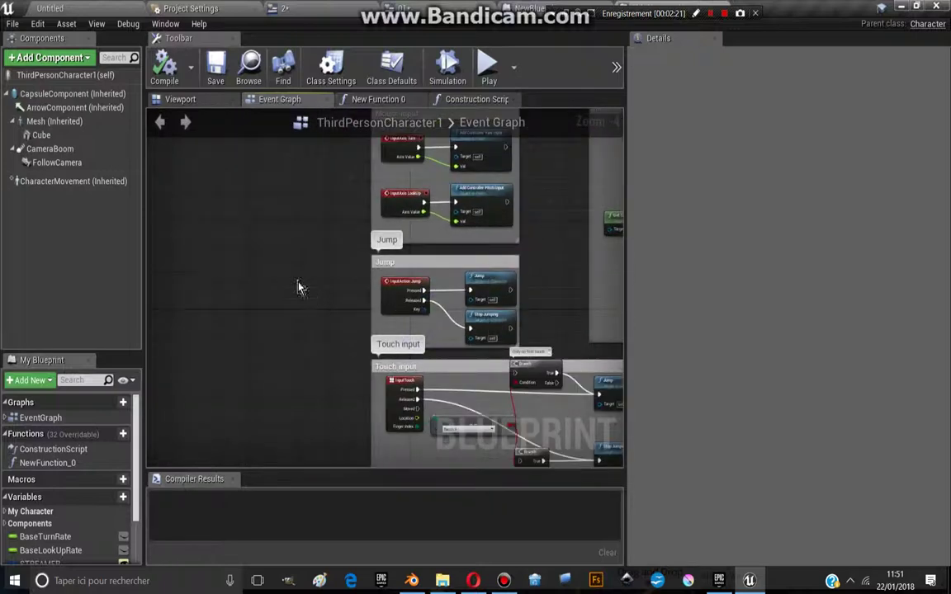
{"action": "scroll", "coordinate": [276, 179], "scroll_direction": "down", "scroll_amount": 2}
{"action": "right_click_drag", "start_coordinate": [276, 180], "coordinate": [293, 313]}
{"action": "scroll", "coordinate": [350, 323], "scroll_direction": "down", "scroll_amount": 2}
{"action": "scroll", "coordinate": [371, 246], "scroll_direction": "up", "scroll_amount": 4}
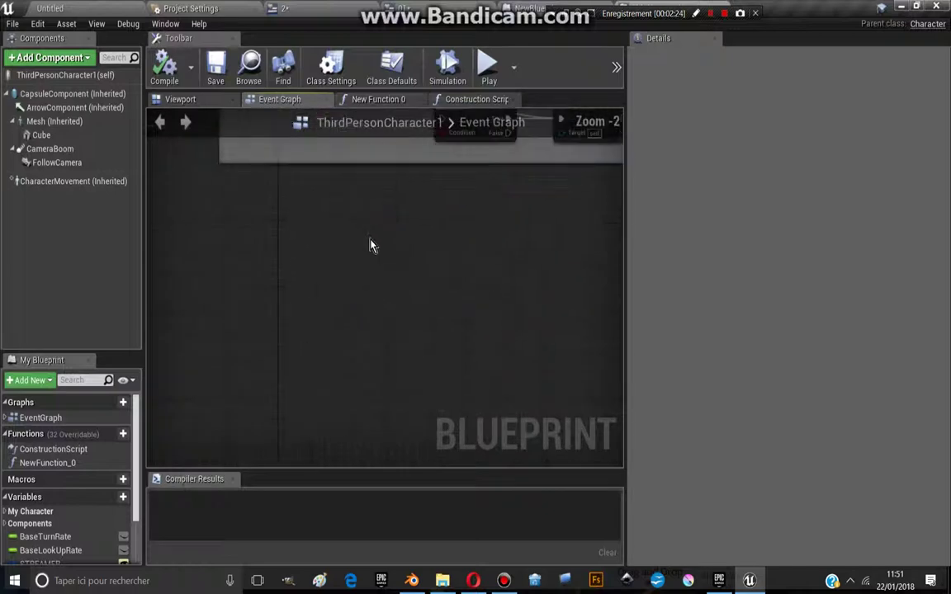
Step: Add a Num 2 key event wired to a Print String node with message 'Abonnez vous a'
{"action": "right_click", "coordinate": [344, 286]}
{"action": "type", "text": "2"}
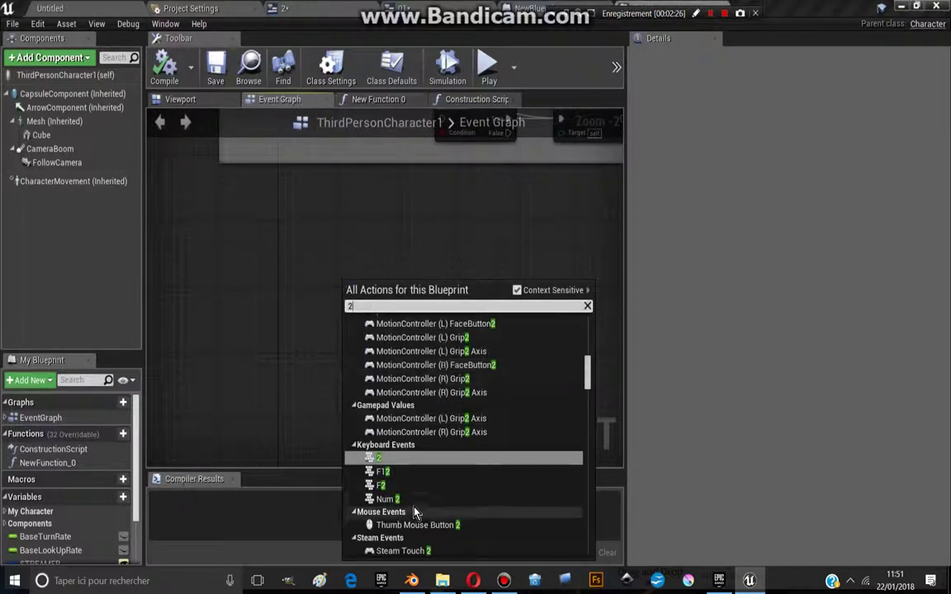
{"action": "left_click", "coordinate": [413, 502]}
{"action": "left_click_drag", "start_coordinate": [375, 289], "coordinate": [494, 288]}
{"action": "type", "text": "print"}
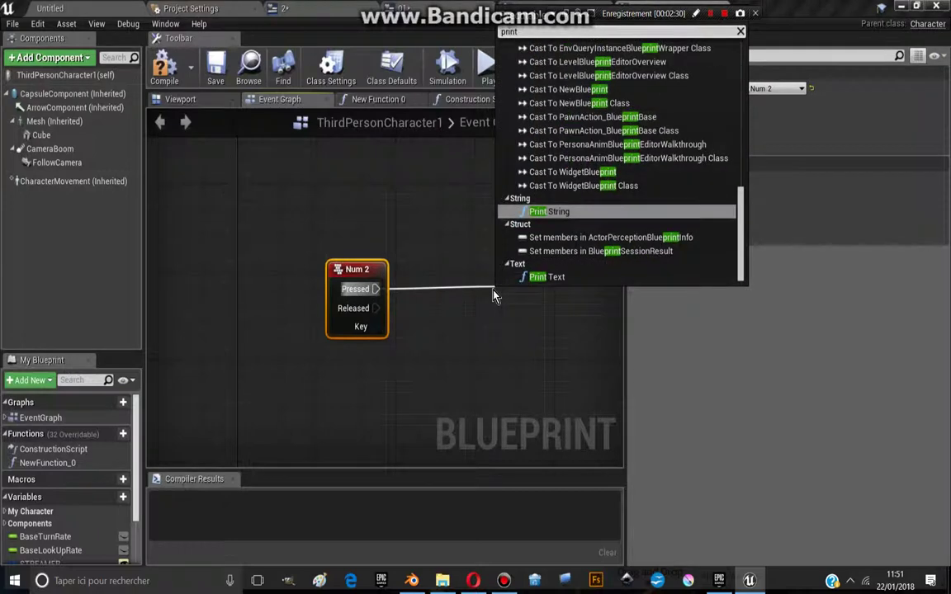
{"action": "left_click", "coordinate": [548, 212]}
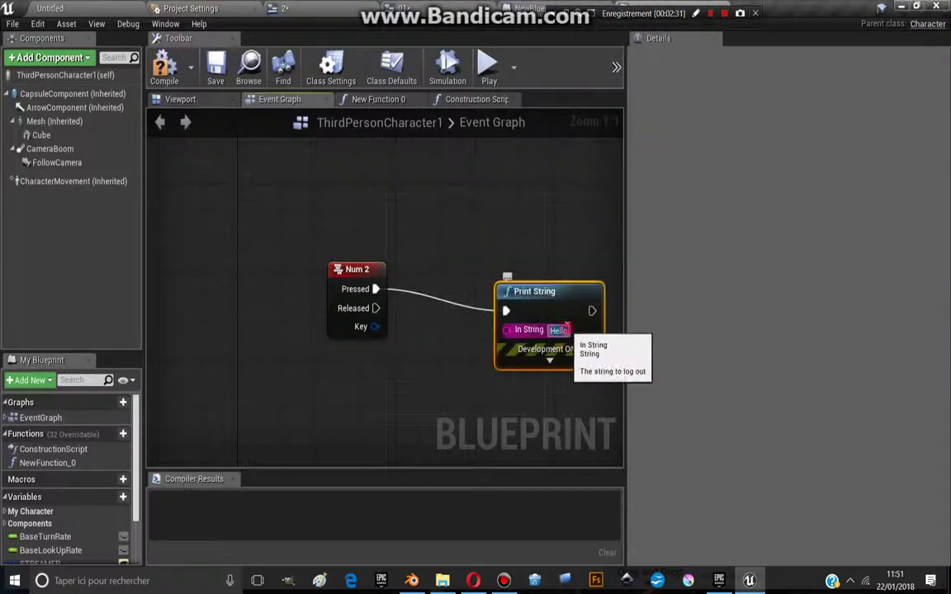
{"action": "type", "text": "A"}
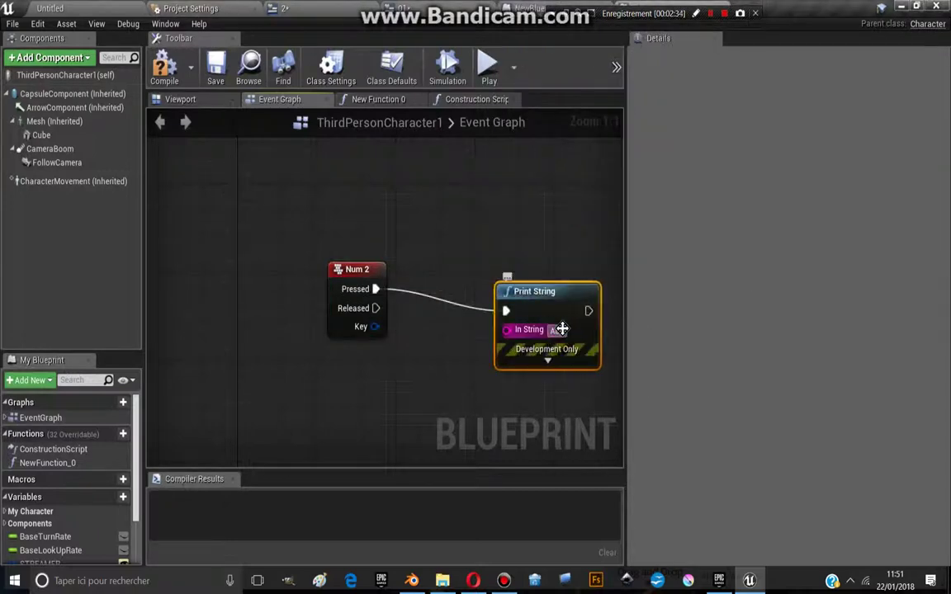
{"action": "type", "text": "bonnez vou"}
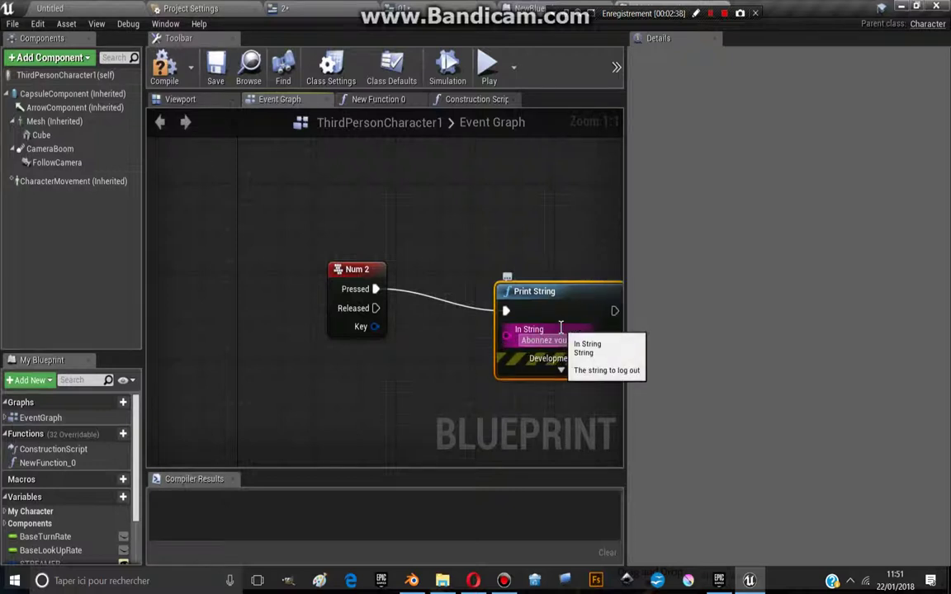
{"action": "type", "text": "s a"}
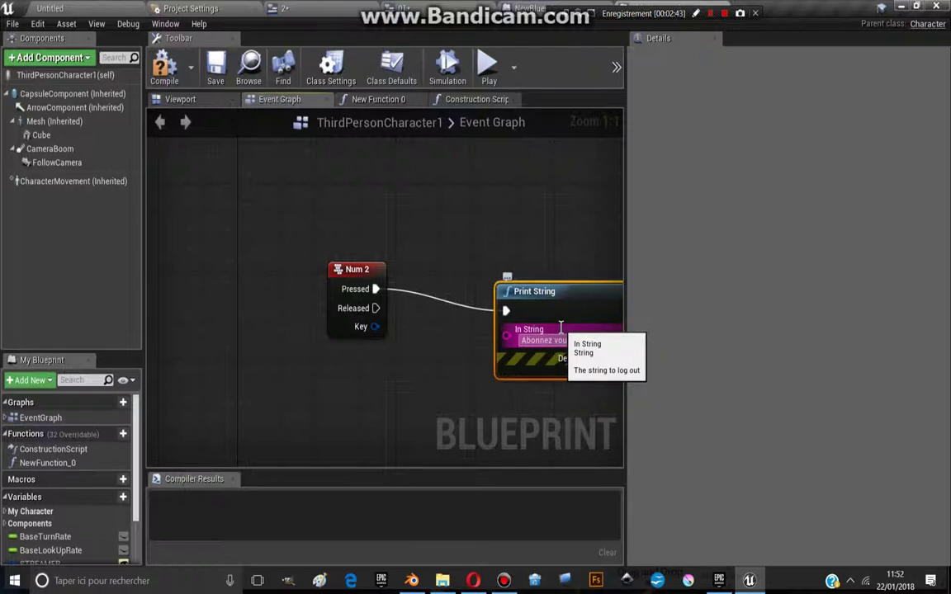
Step: Expand the Print String advanced pins and set its Text Color to red
{"action": "left_click", "coordinate": [560, 373]}
{"action": "left_click_drag", "start_coordinate": [556, 277], "coordinate": [509, 153]}
{"action": "right_click_drag", "start_coordinate": [371, 251], "coordinate": [297, 213]}
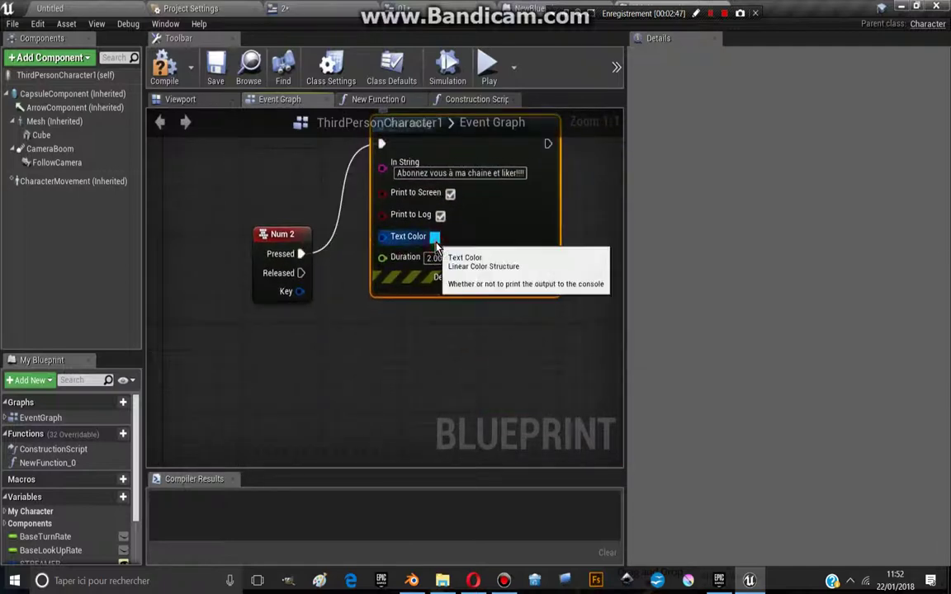
{"action": "left_click", "coordinate": [435, 245]}
{"action": "mouse_move", "coordinate": [511, 317]}
{"action": "left_mouse_down"}
{"action": "mouse_move", "coordinate": [532, 303]}
{"action": "mouse_move", "coordinate": [574, 314]}
{"action": "left_mouse_up"}
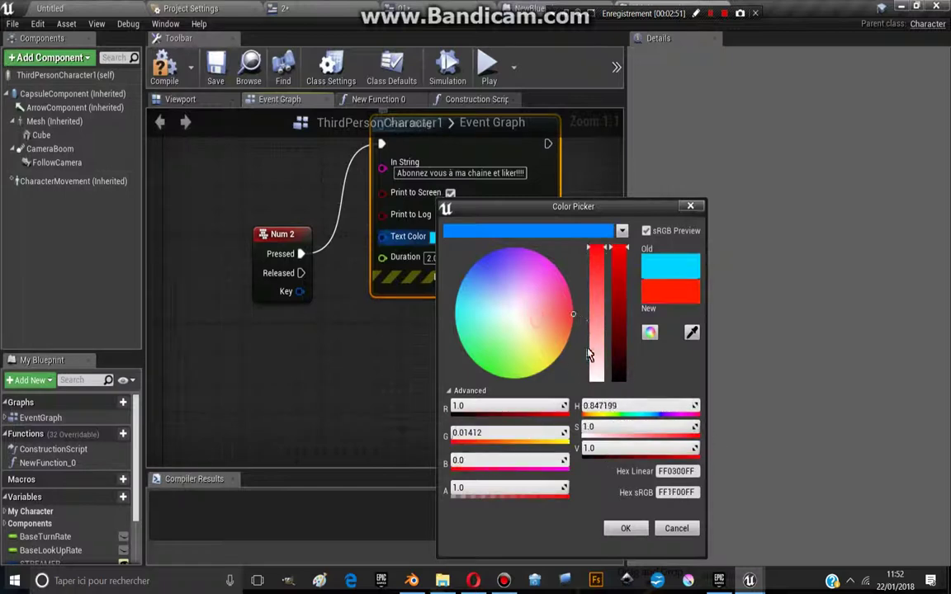
{"action": "left_click", "coordinate": [642, 532]}
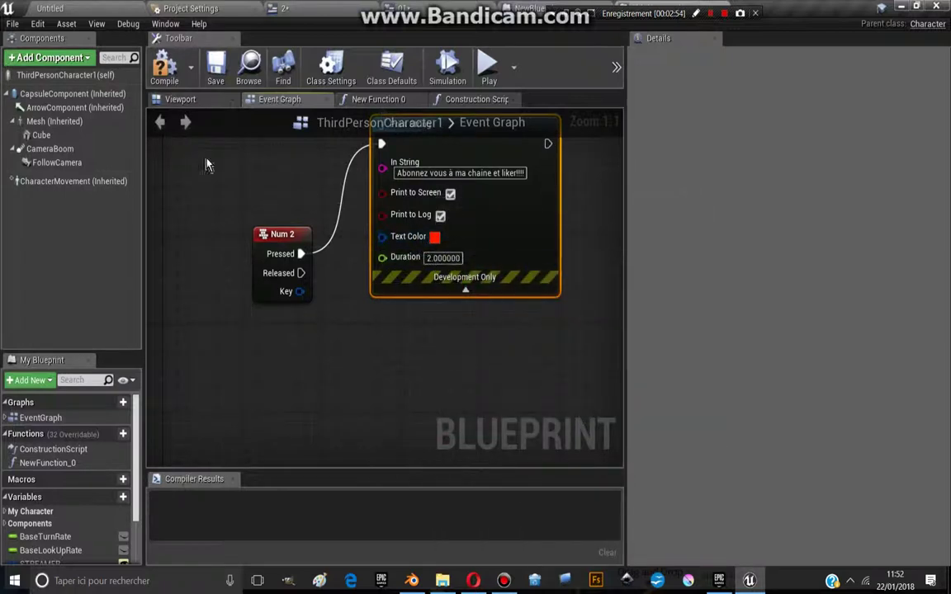
Step: Test-play the level, stop it, and check the Num 2 node in ThirdPersonCharacter1's graph
{"action": "left_click", "coordinate": [94, 13]}
{"action": "left_click", "coordinate": [668, 55]}
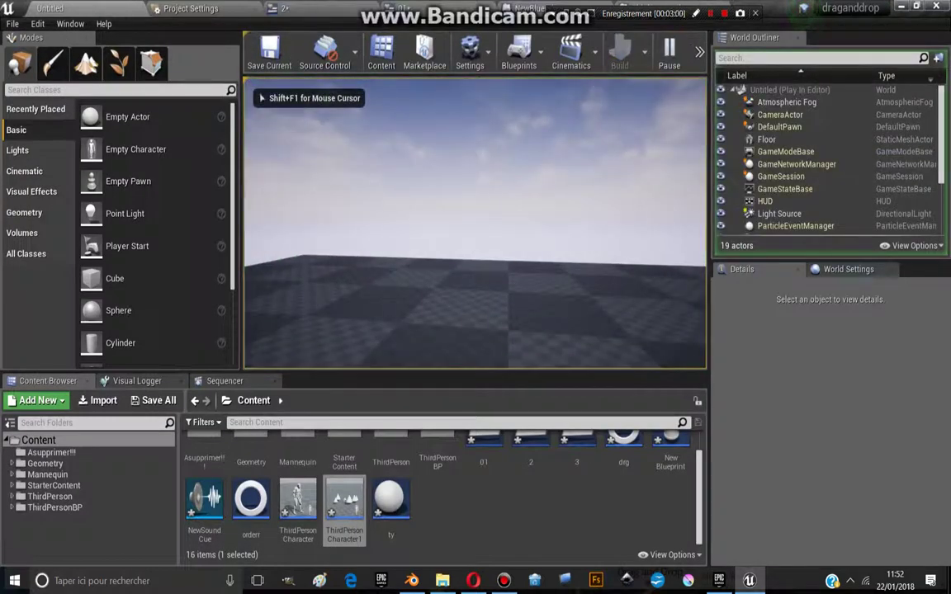
{"action": "key", "text": "shift+F1"}
{"action": "key", "text": "Escape"}
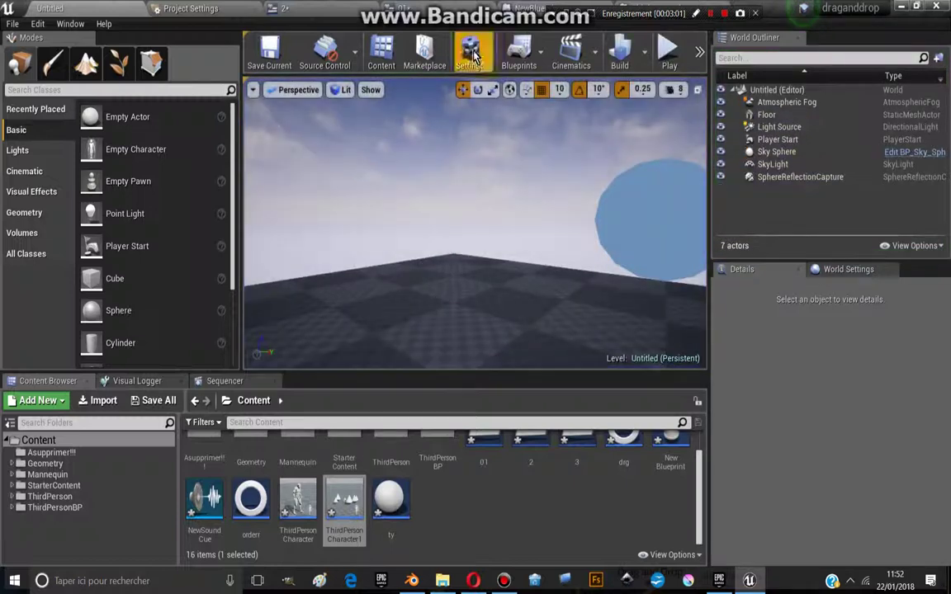
{"action": "left_click", "coordinate": [537, 8]}
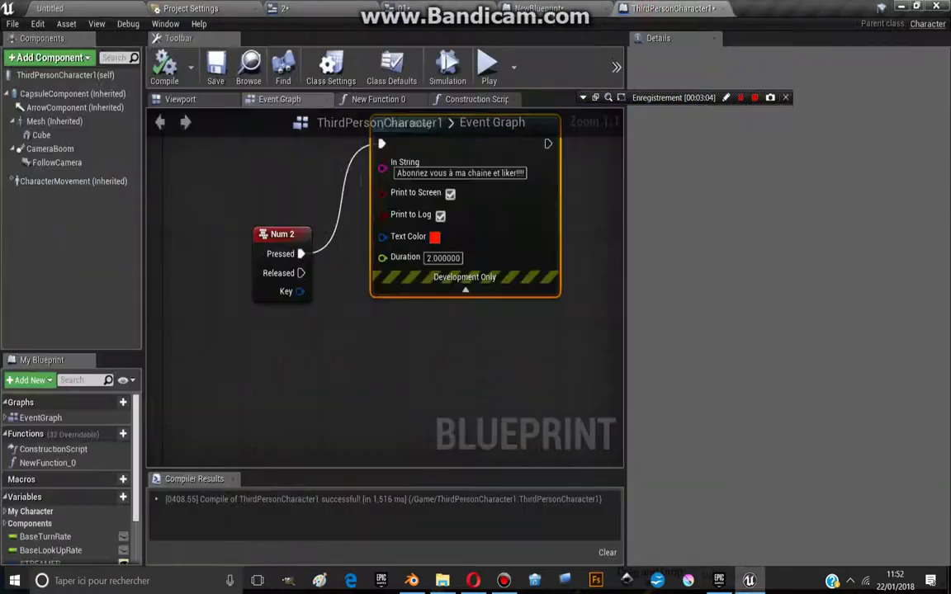
{"action": "left_click", "coordinate": [671, 8]}
{"action": "left_click", "coordinate": [281, 234]}
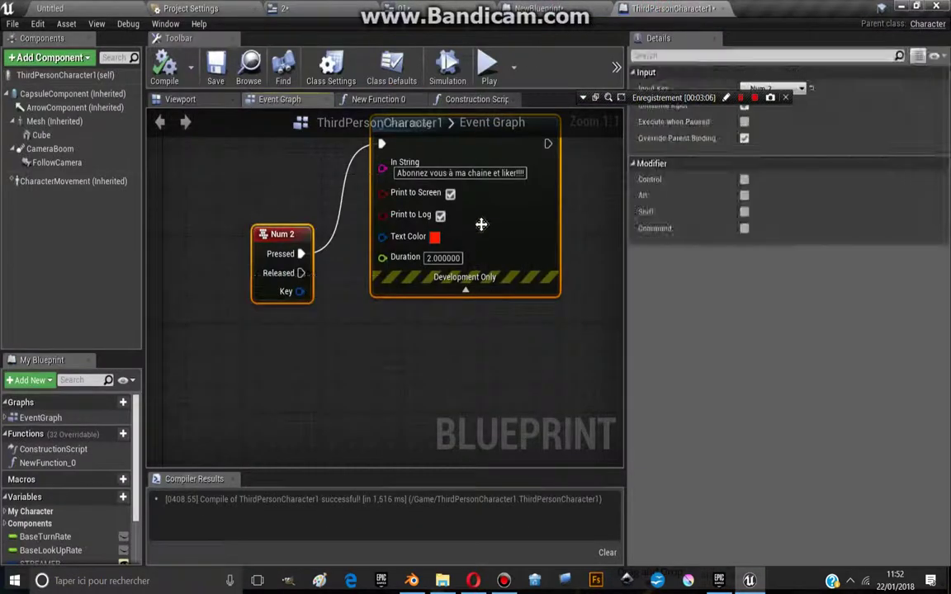
{"action": "left_click", "coordinate": [115, 10]}
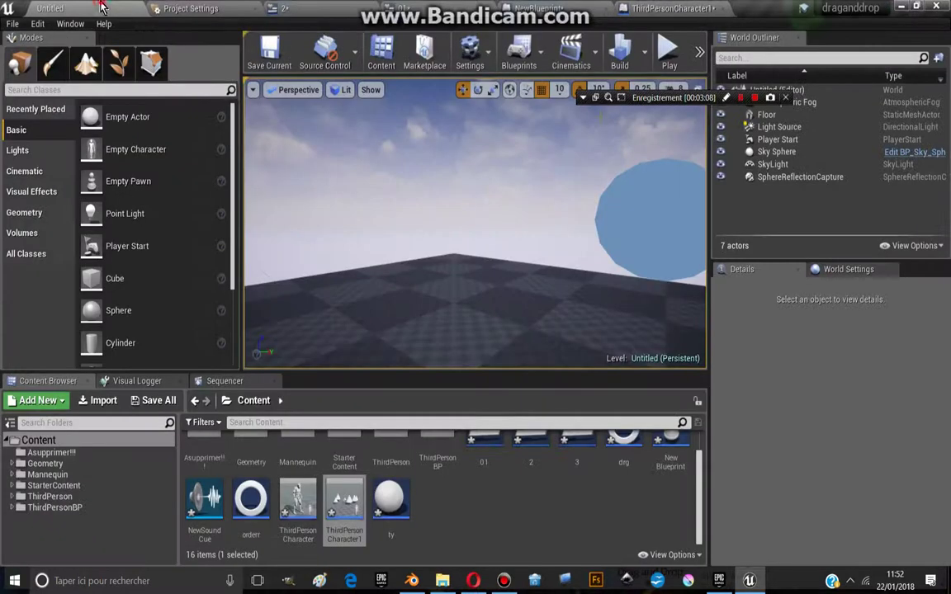
Step: Open the Untitled level's Level Blueprint from the Blueprints menu
{"action": "left_click", "coordinate": [518, 56]}
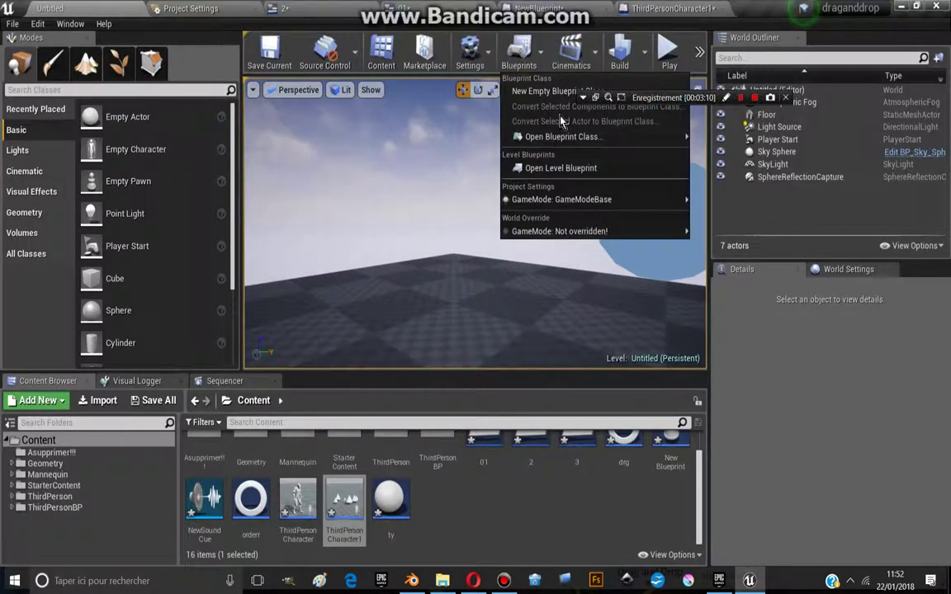
{"action": "left_click", "coordinate": [520, 59]}
{"action": "left_click", "coordinate": [520, 60]}
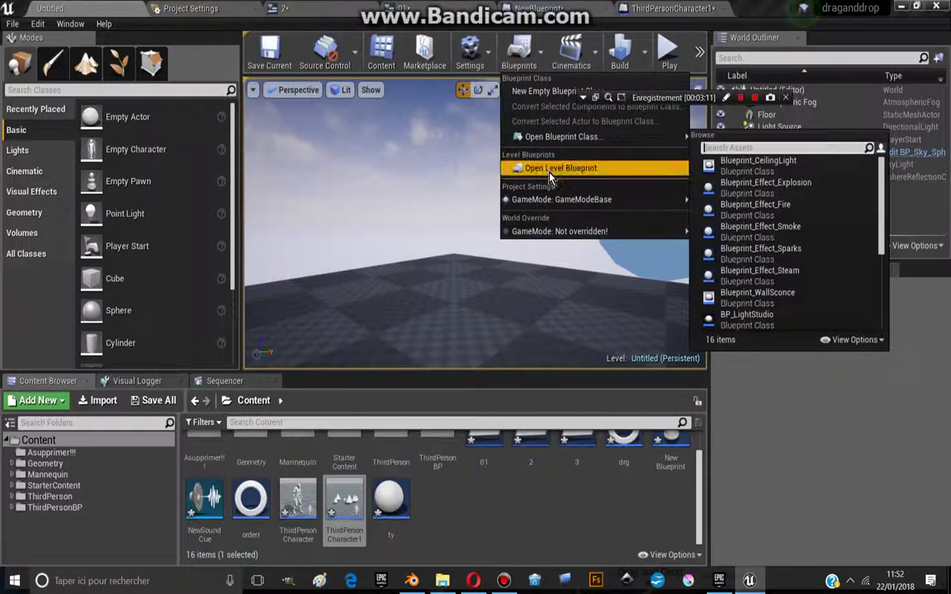
{"action": "left_click", "coordinate": [551, 167]}
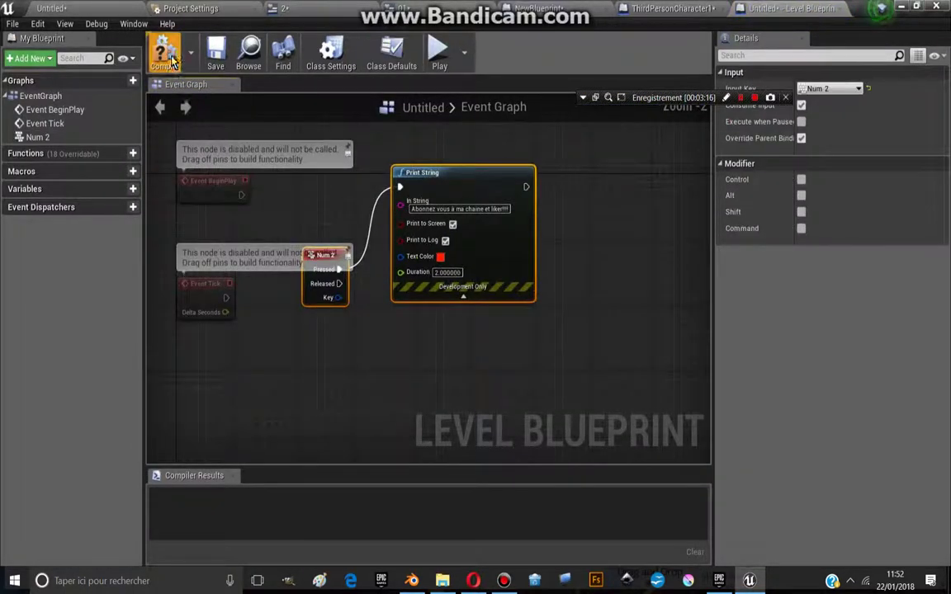
Step: Run a standalone preview, press Num 2 repeatedly to print the red message, then exit
{"action": "left_click_drag", "start_coordinate": [439, 189], "coordinate": [476, 280]}
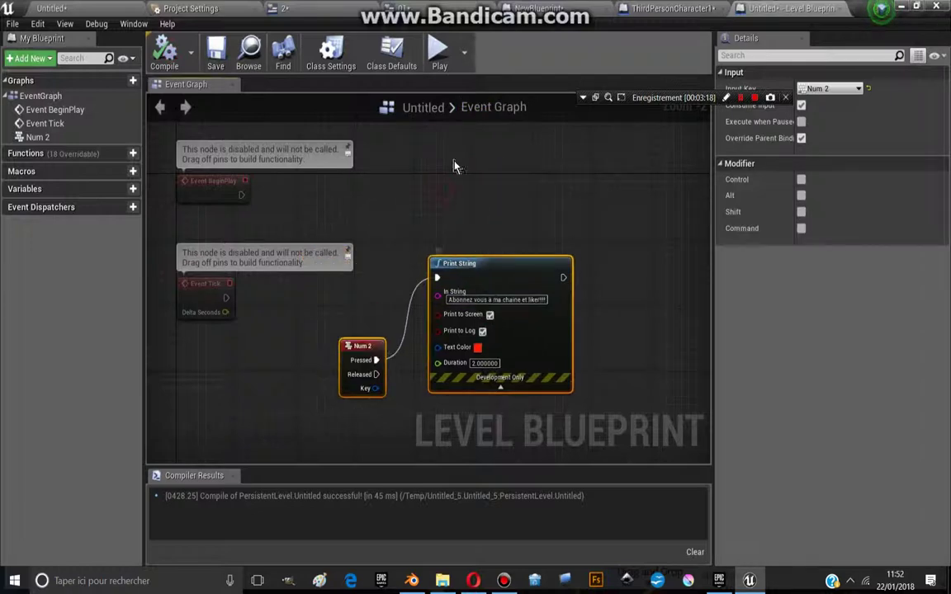
{"action": "left_click", "coordinate": [444, 61]}
{"action": "key", "text": "KP_2"}
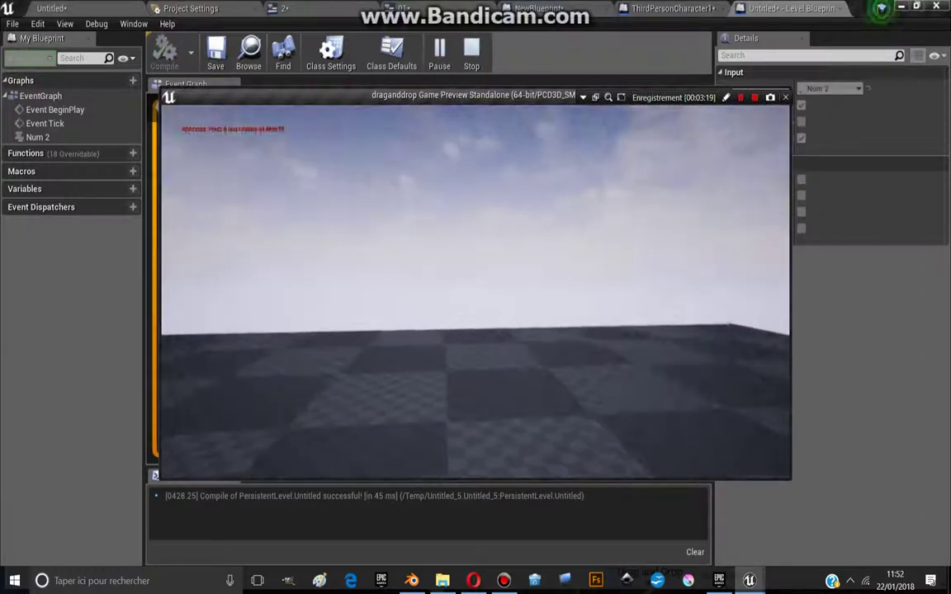
{"action": "key", "text": "KP_2"}
{"action": "key", "text": "KP_2"}
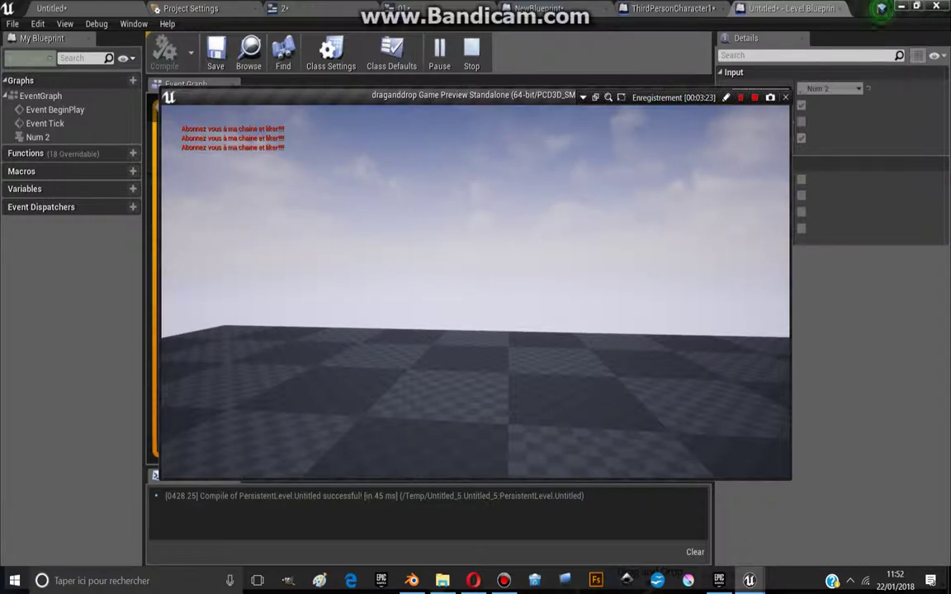
{"action": "key", "text": "KP_2"}
{"action": "key", "text": "KP_2"}
{"action": "key", "text": "KP_2"}
{"action": "key", "text": "KP_2"}
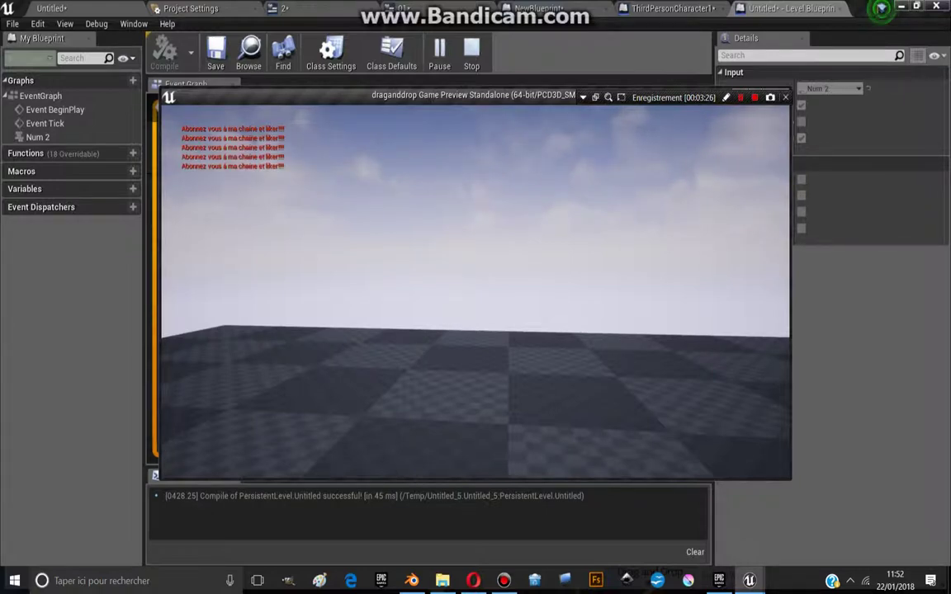
{"action": "key", "text": "KP_2"}
{"action": "key", "text": "KP_2"}
{"action": "key", "text": "KP_2"}
{"action": "key", "text": "KP_2"}
{"action": "key", "text": "KP_2"}
{"action": "key", "text": "KP_2"}
{"action": "key", "text": "KP_2"}
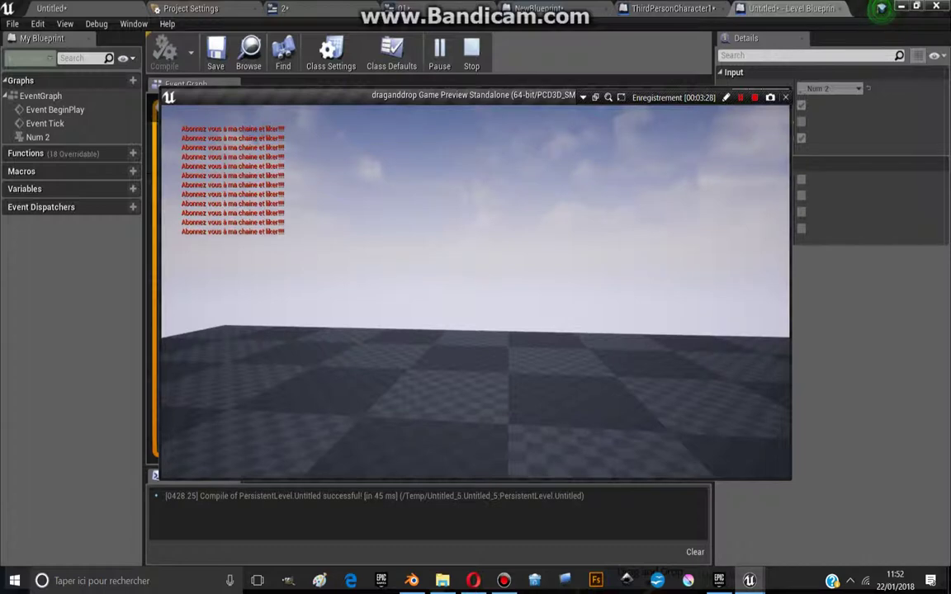
{"action": "key", "text": "KP_2"}
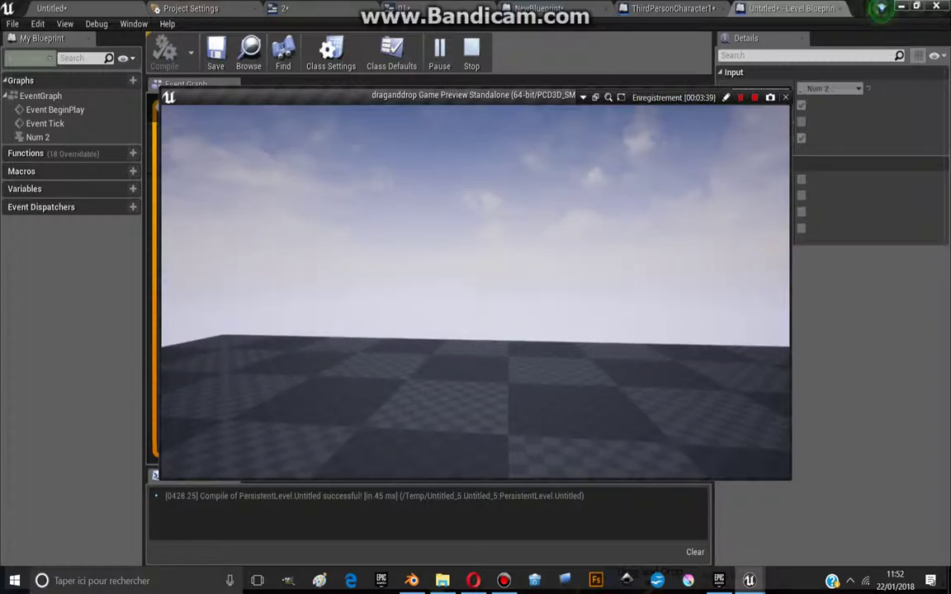
{"action": "key", "text": "Escape"}
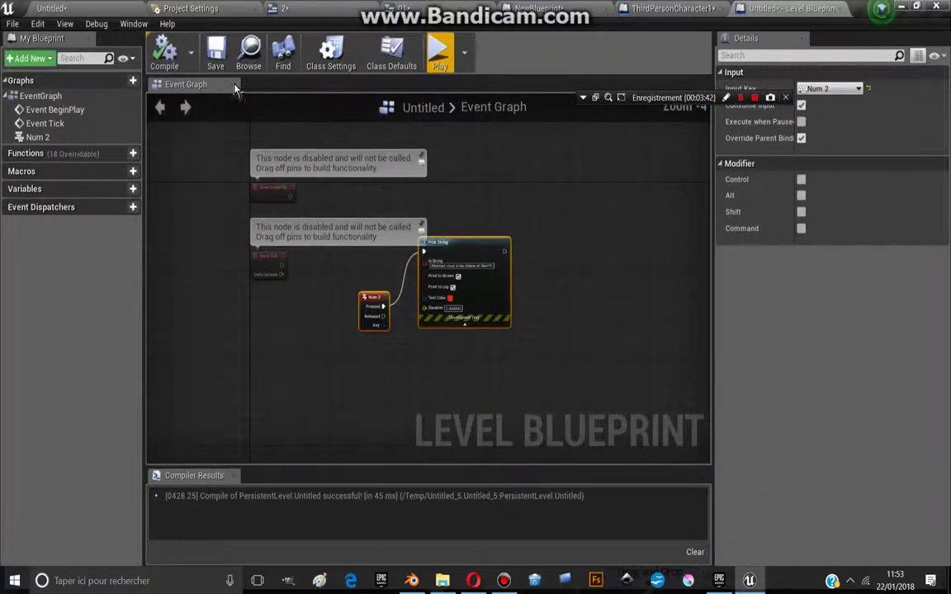
Step: Go back to the Untitled level editor and tilt the viewport camera slightly
{"action": "left_click", "coordinate": [57, 8]}
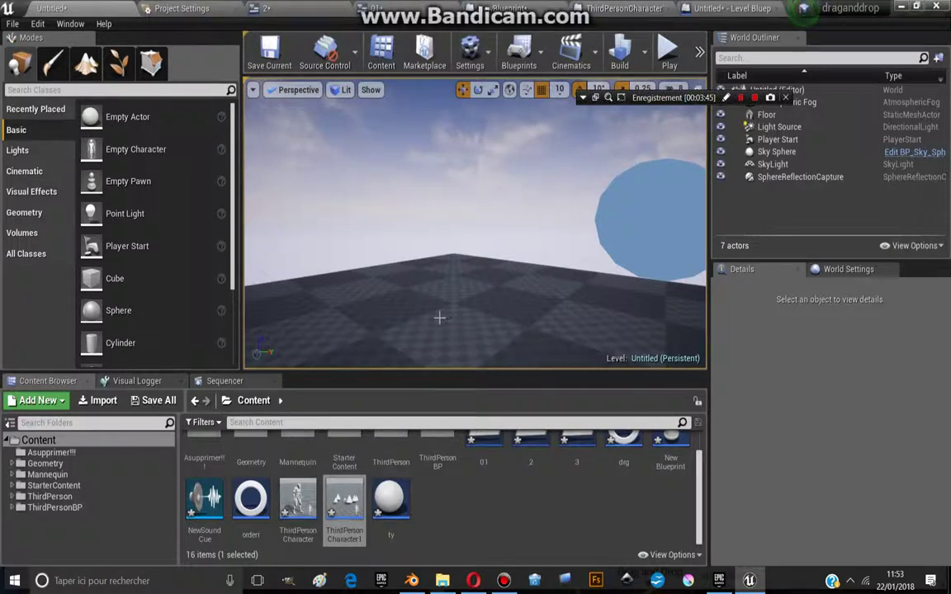
{"action": "right_click_drag", "start_coordinate": [424, 240], "coordinate": [424, 250]}
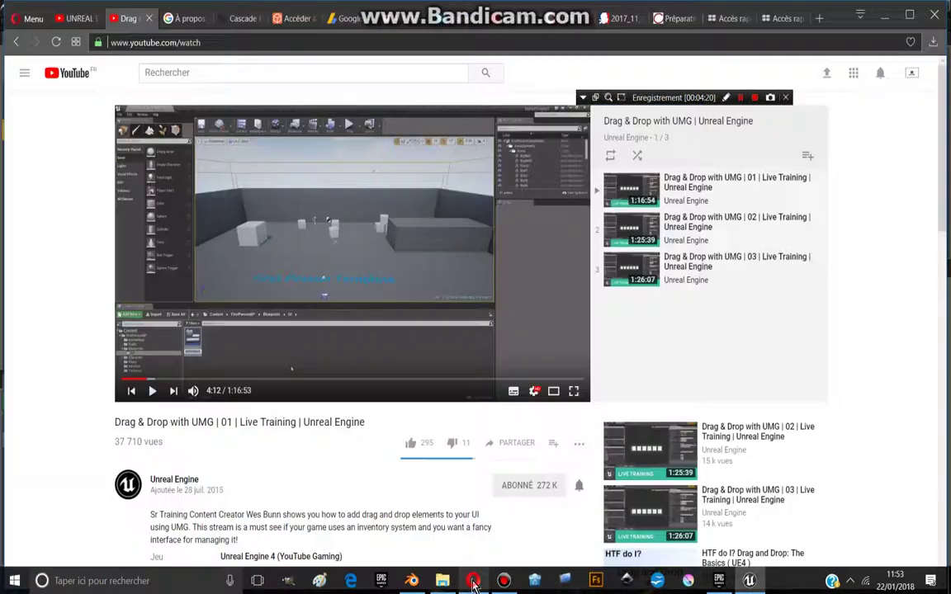
Step: On the YouTube channel page, cancel out of settings and list the four uploads under Vidéos
{"action": "key", "text": "alt+Tab"}
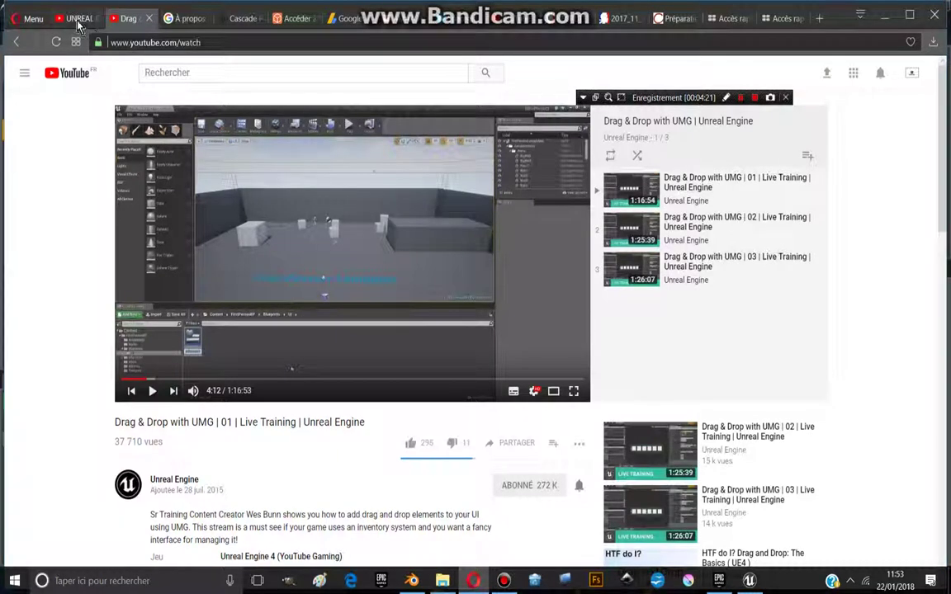
{"action": "left_click", "coordinate": [76, 20]}
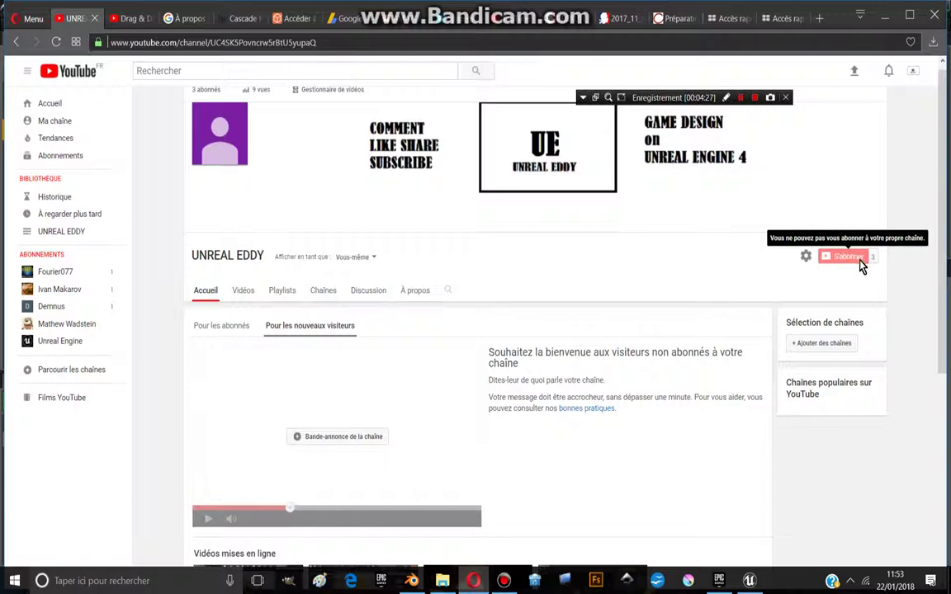
{"action": "left_click", "coordinate": [806, 257]}
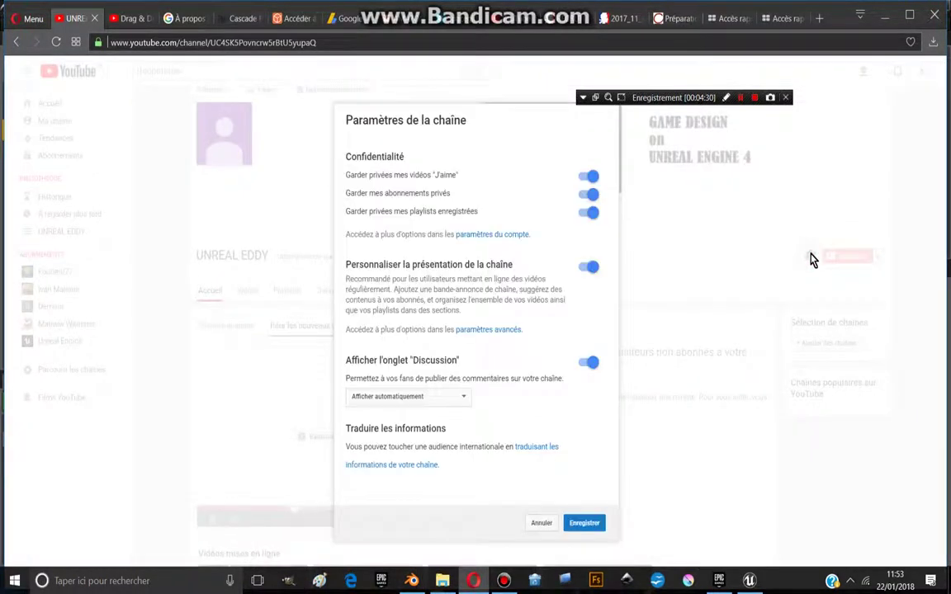
{"action": "left_click", "coordinate": [539, 520]}
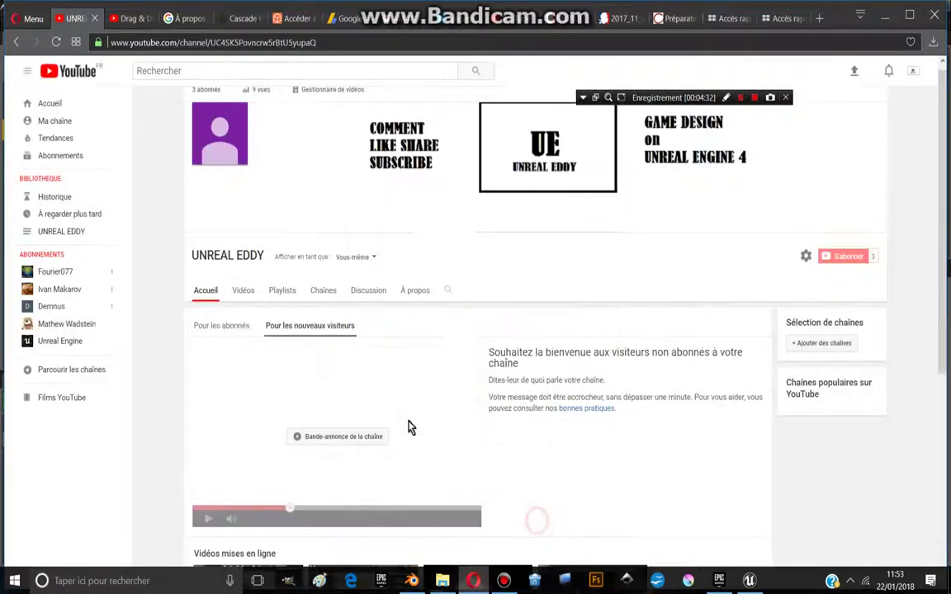
{"action": "left_click", "coordinate": [243, 290]}
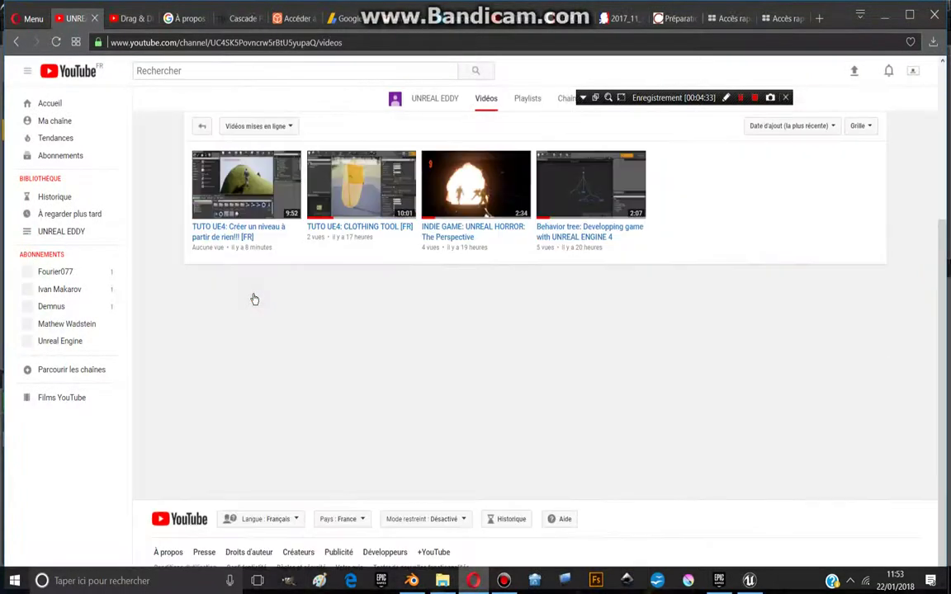
Step: Play 'TUTO UE4: CLOTHING TOOL [FR]', pause it at 2:16 and scroll the watch page
{"action": "left_click", "coordinate": [357, 227]}
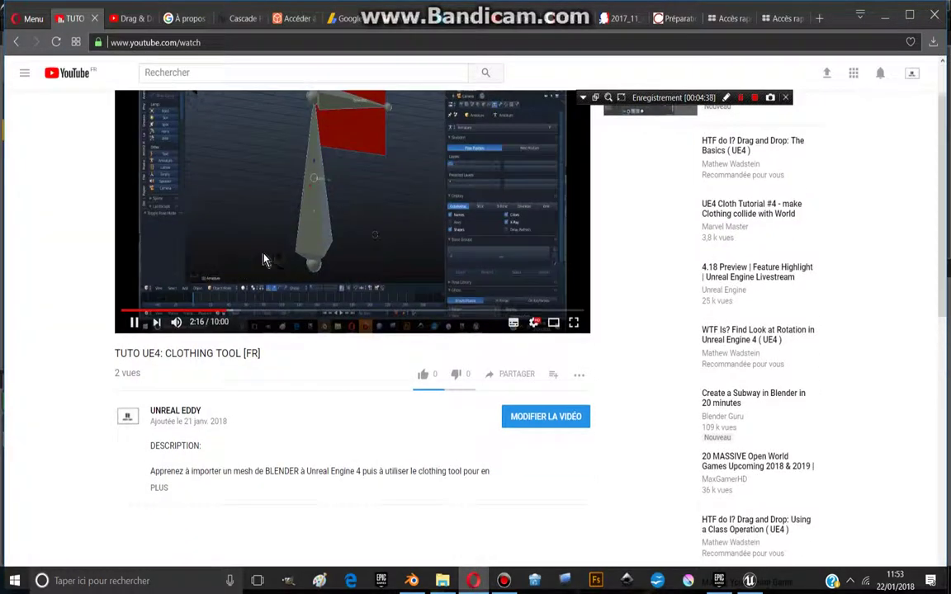
{"action": "left_click", "coordinate": [264, 260]}
{"action": "scroll", "coordinate": [507, 386], "scroll_direction": "down", "scroll_amount": 2}
{"action": "scroll", "coordinate": [495, 305], "scroll_direction": "up", "scroll_amount": 1}
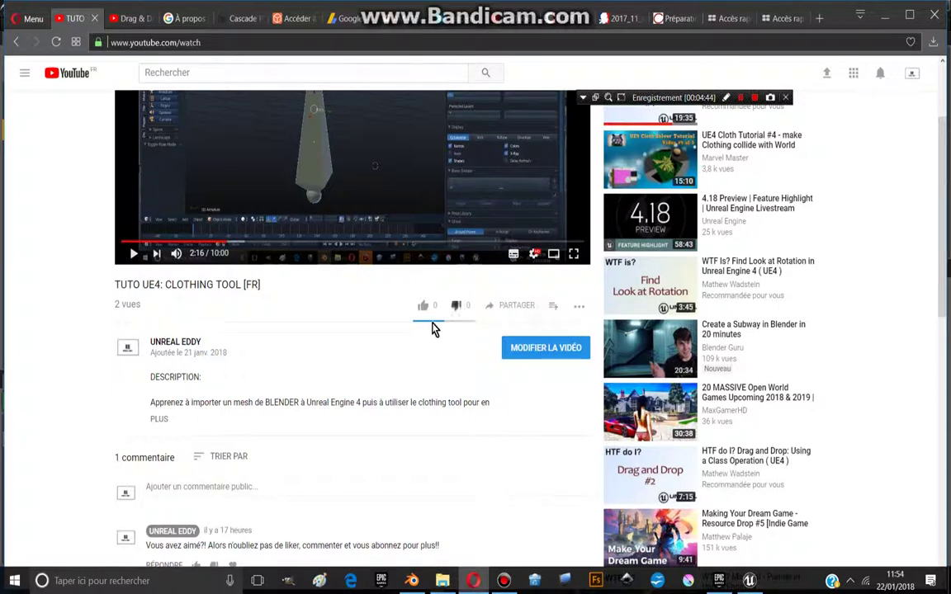
{"action": "scroll", "coordinate": [432, 330], "scroll_direction": "up", "scroll_amount": 1}
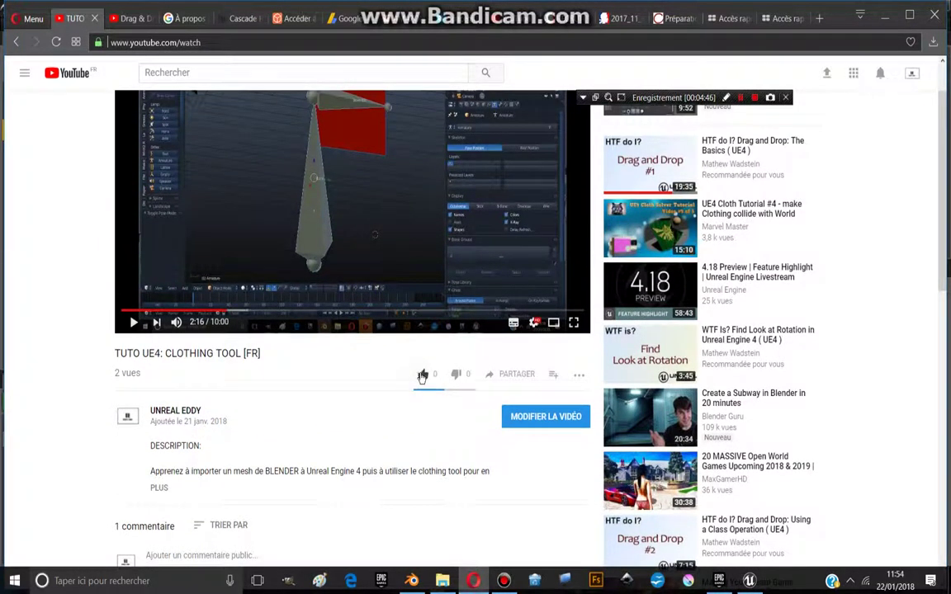